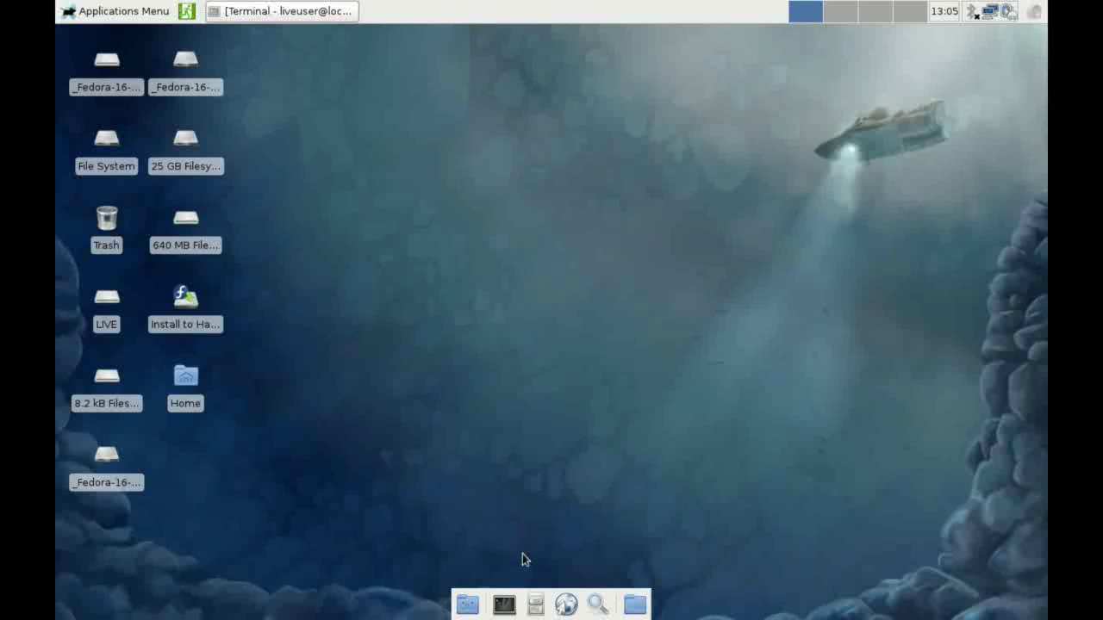
- Open the preferences of the desktop panel holding the launchers and create a new, third panel
{"action": "right_click", "coordinate": [586, 600]}
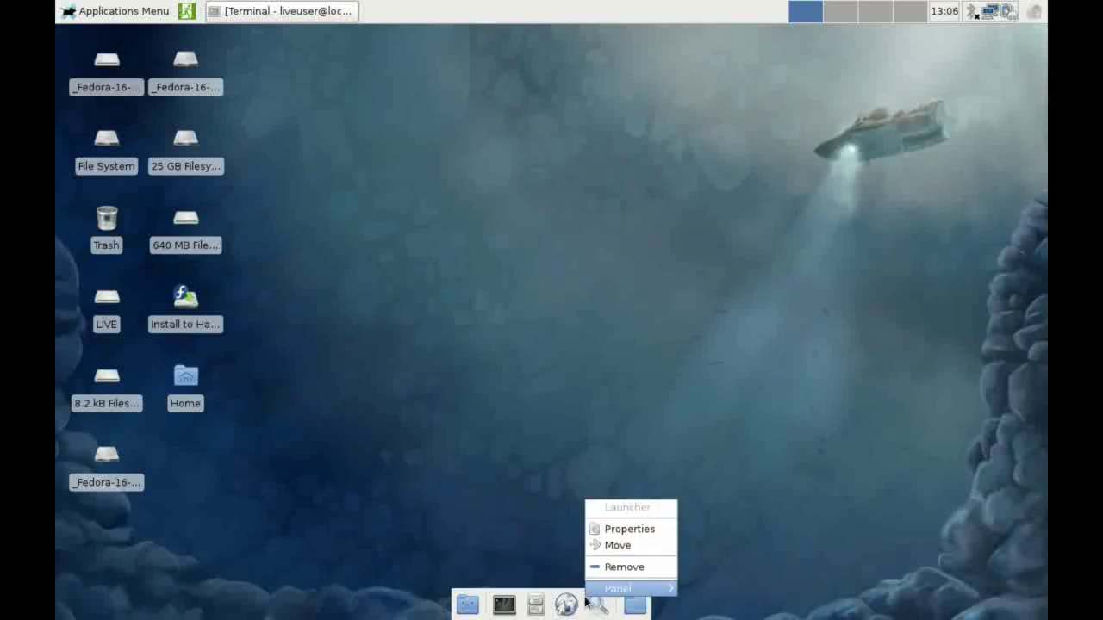
{"action": "mouse_move", "coordinate": [586, 594]}
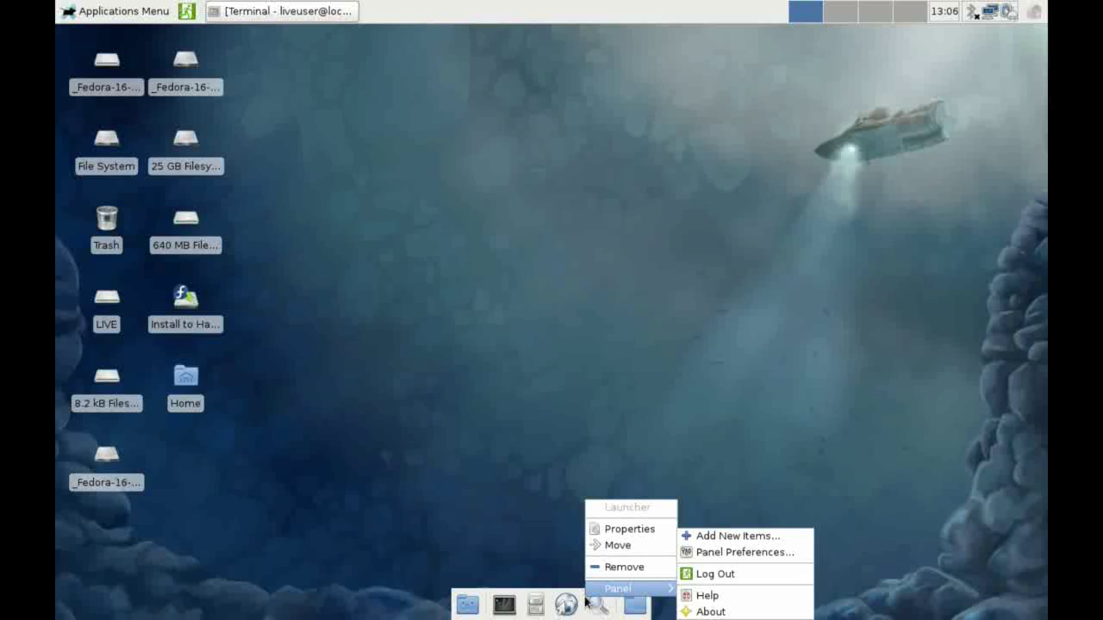
{"action": "left_click", "coordinate": [732, 558]}
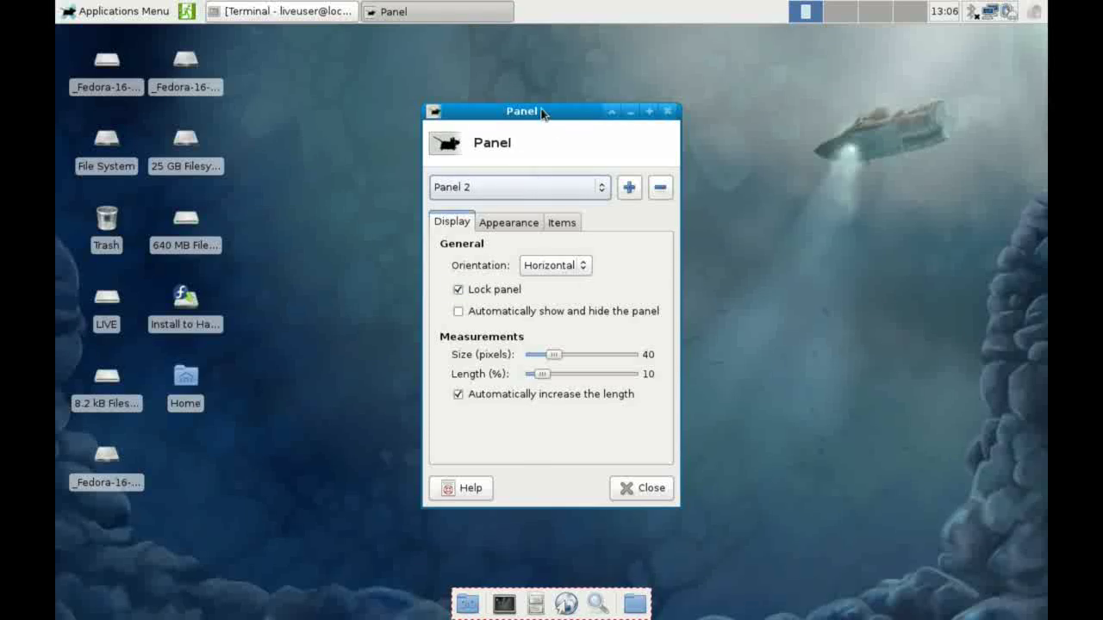
{"action": "left_click_drag", "start_coordinate": [541, 112], "coordinate": [488, 98]}
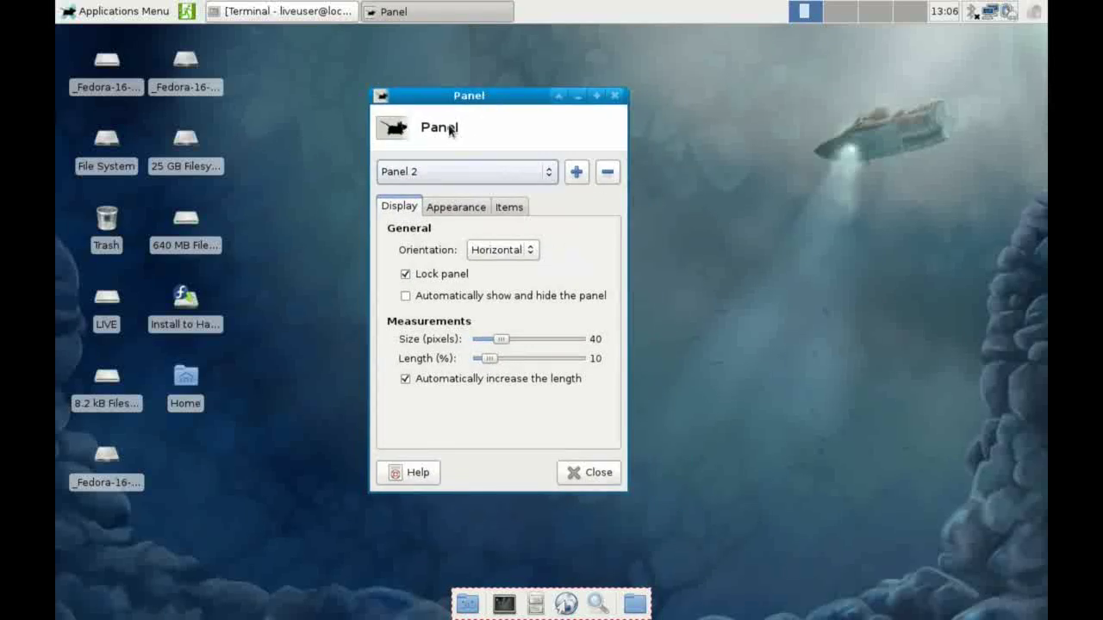
{"action": "left_click", "coordinate": [551, 173]}
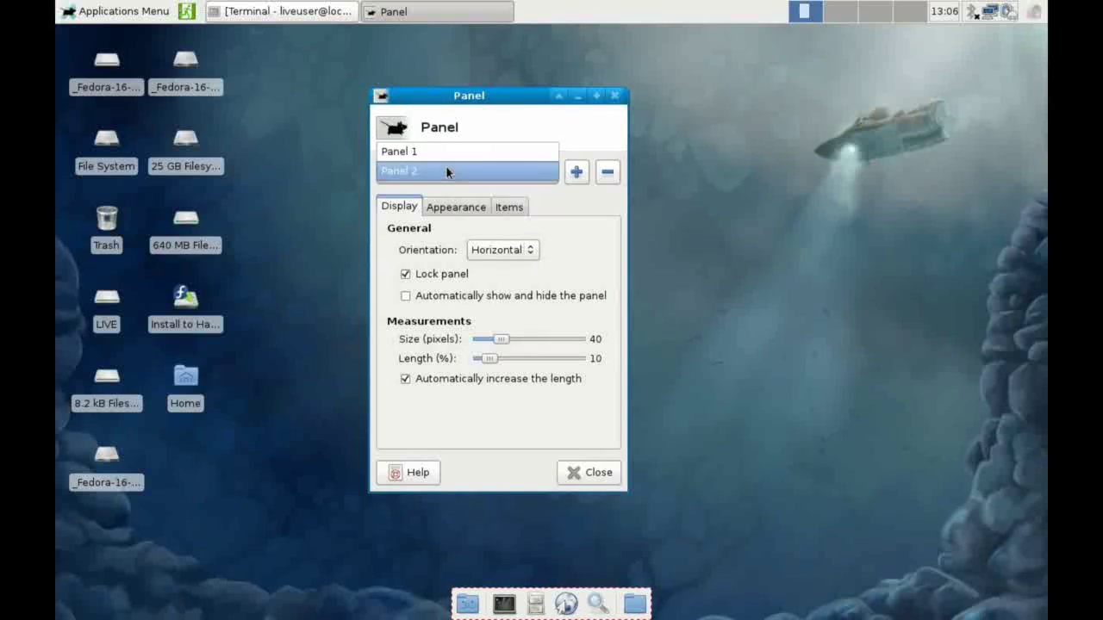
{"action": "left_click", "coordinate": [576, 112]}
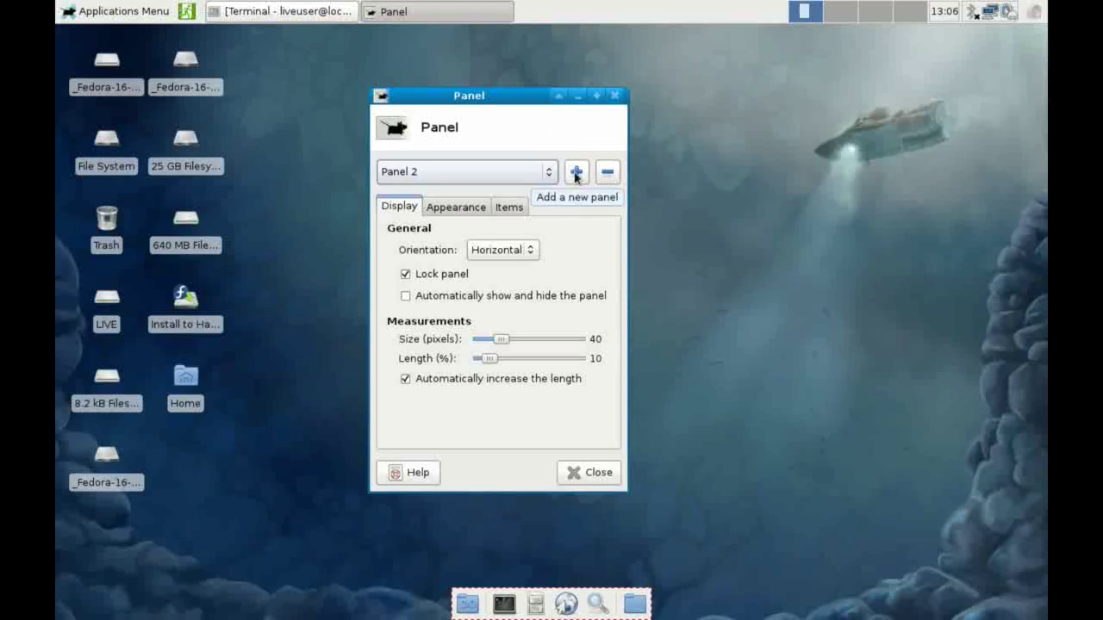
{"action": "left_click", "coordinate": [575, 173]}
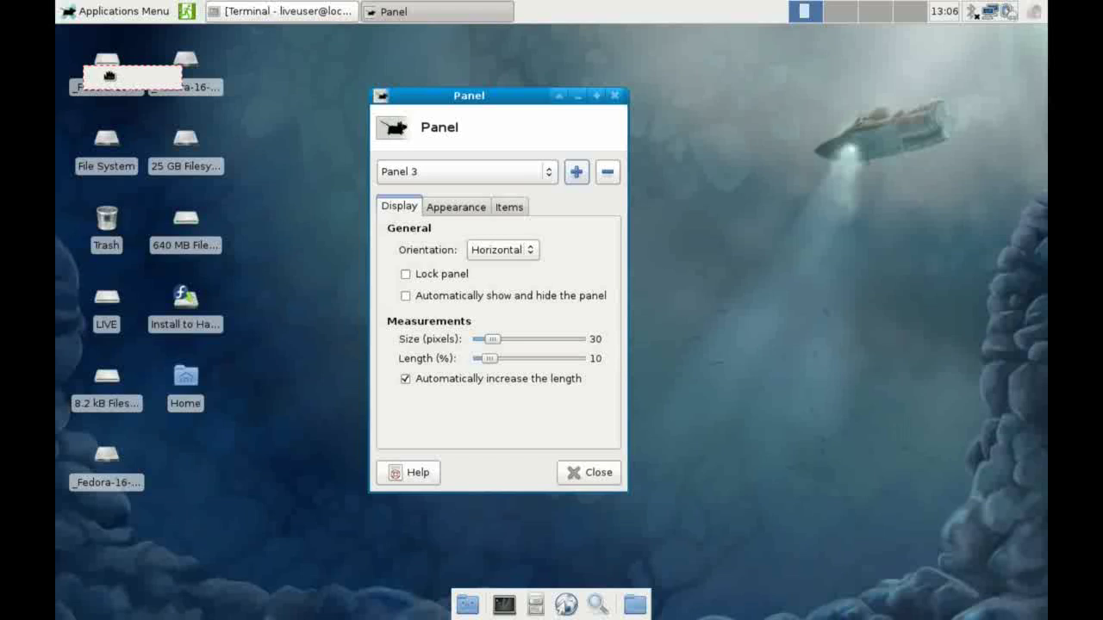
- Place the new panel at the desktop's right edge and make it vertical, 76 pixels in size and 33% long
{"action": "left_click_drag", "start_coordinate": [110, 80], "coordinate": [995, 292]}
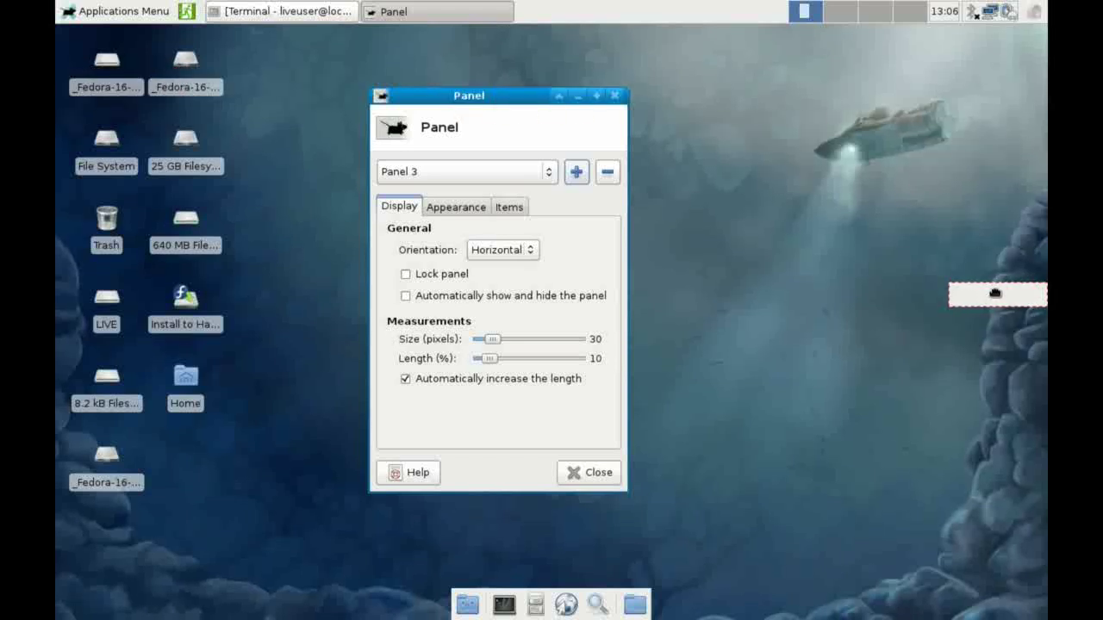
{"action": "left_click_drag", "start_coordinate": [995, 293], "coordinate": [995, 294]}
{"action": "left_click", "coordinate": [527, 252]}
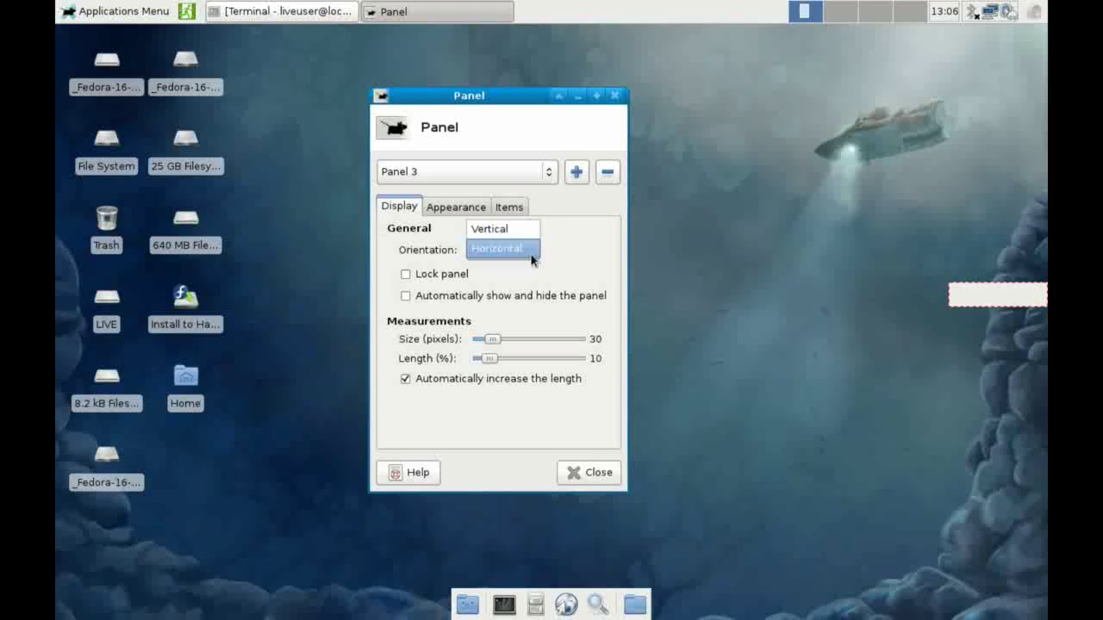
{"action": "left_click", "coordinate": [519, 230]}
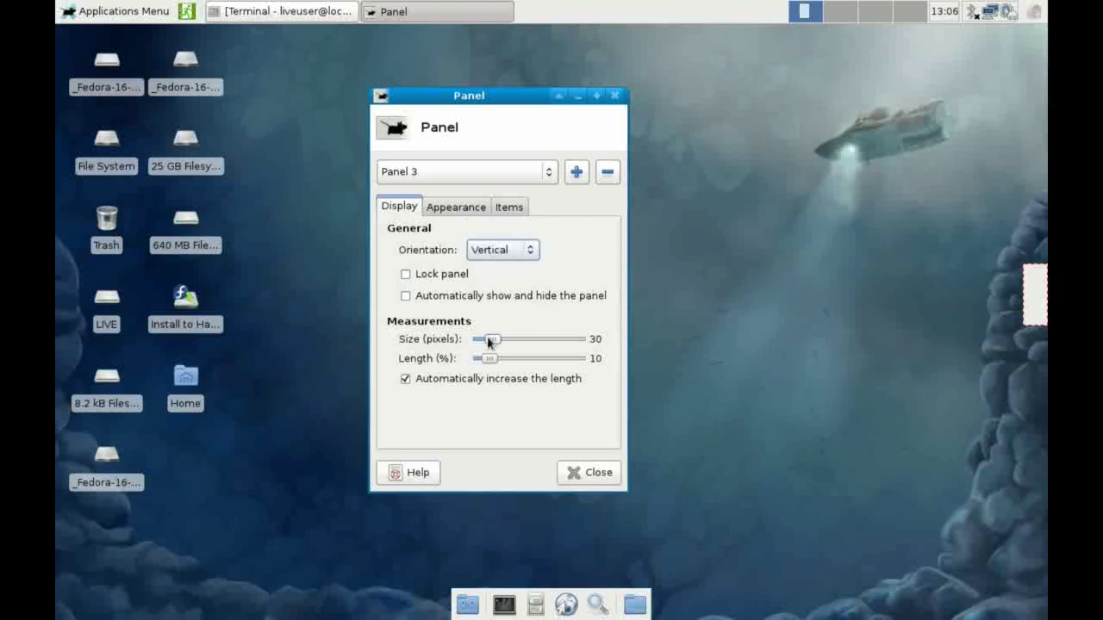
{"action": "left_click_drag", "start_coordinate": [489, 338], "coordinate": [510, 359]}
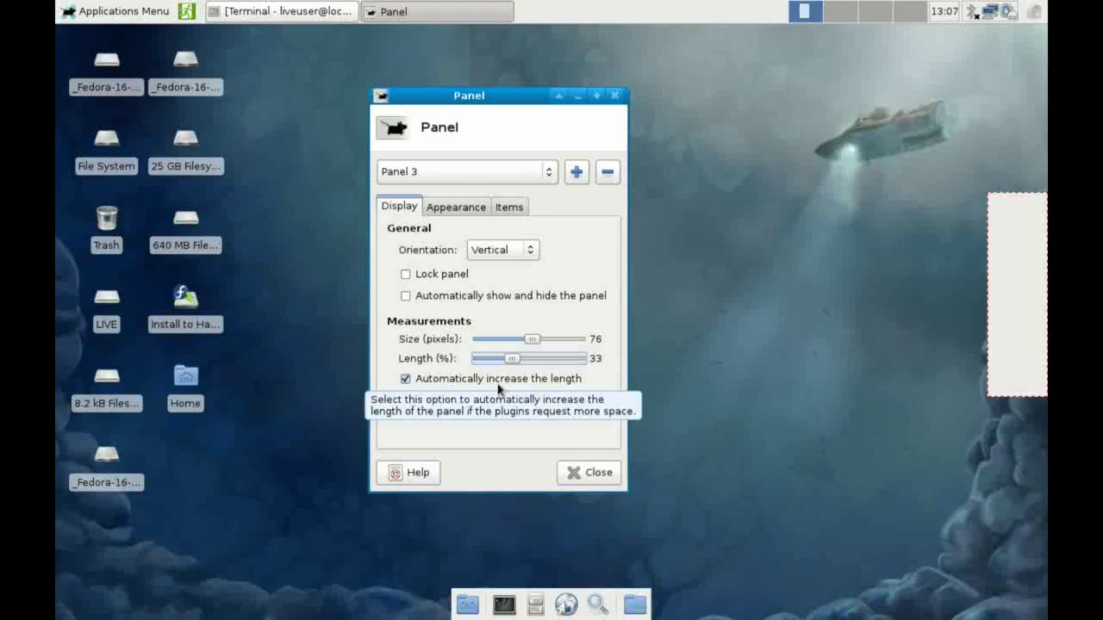
- Set Panel 3's background style to Solid color with the orange color #E27B15
{"action": "left_click", "coordinate": [459, 210]}
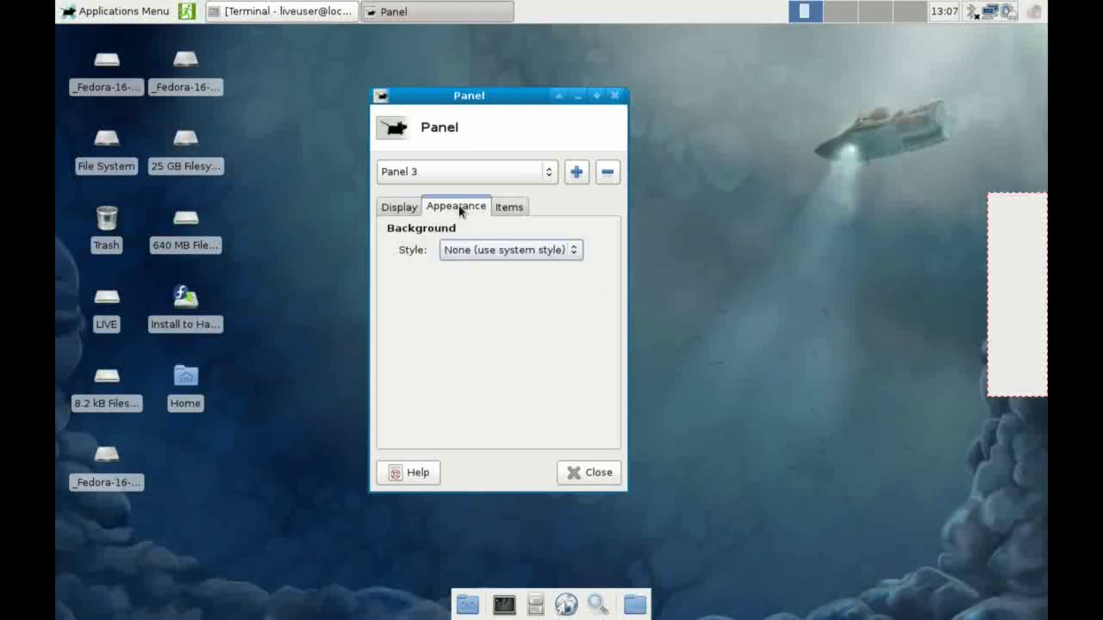
{"action": "left_click", "coordinate": [574, 252]}
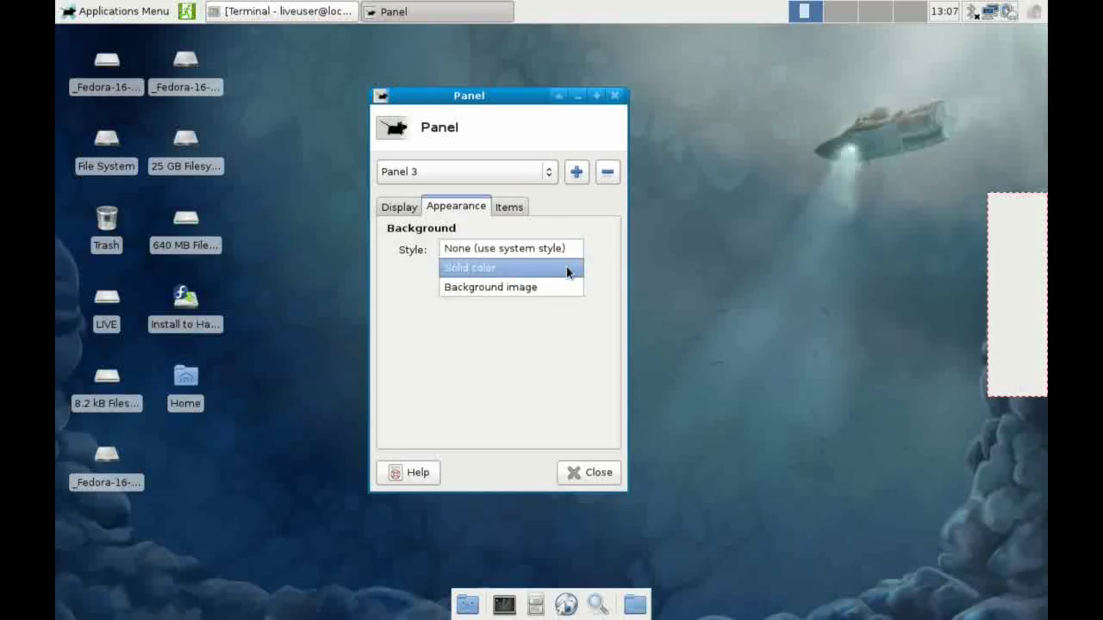
{"action": "left_click", "coordinate": [566, 268]}
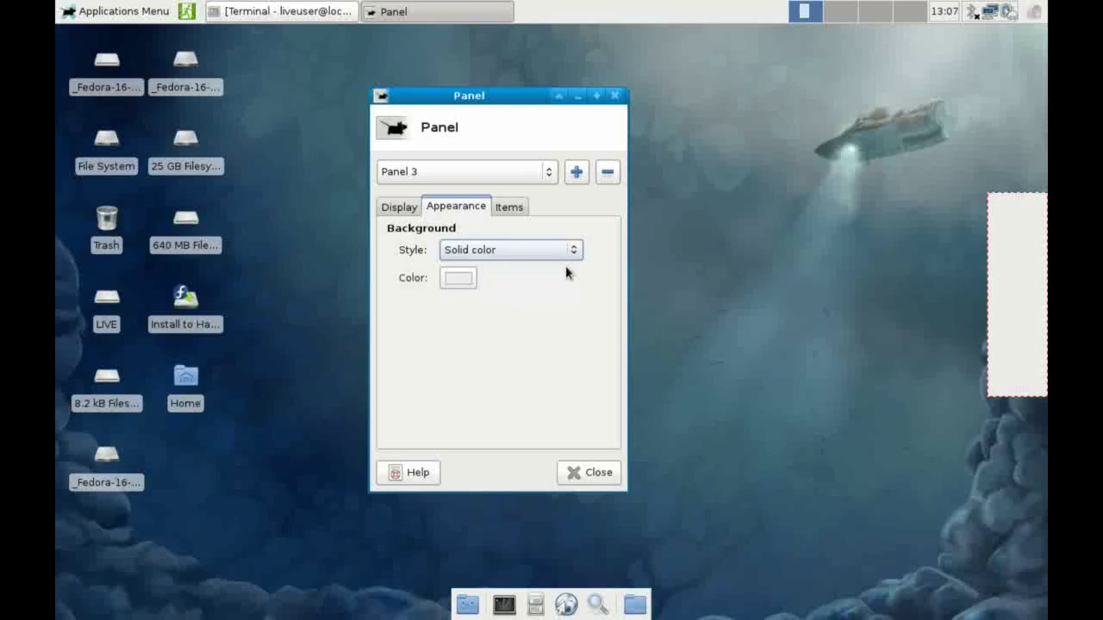
{"action": "left_click", "coordinate": [465, 282]}
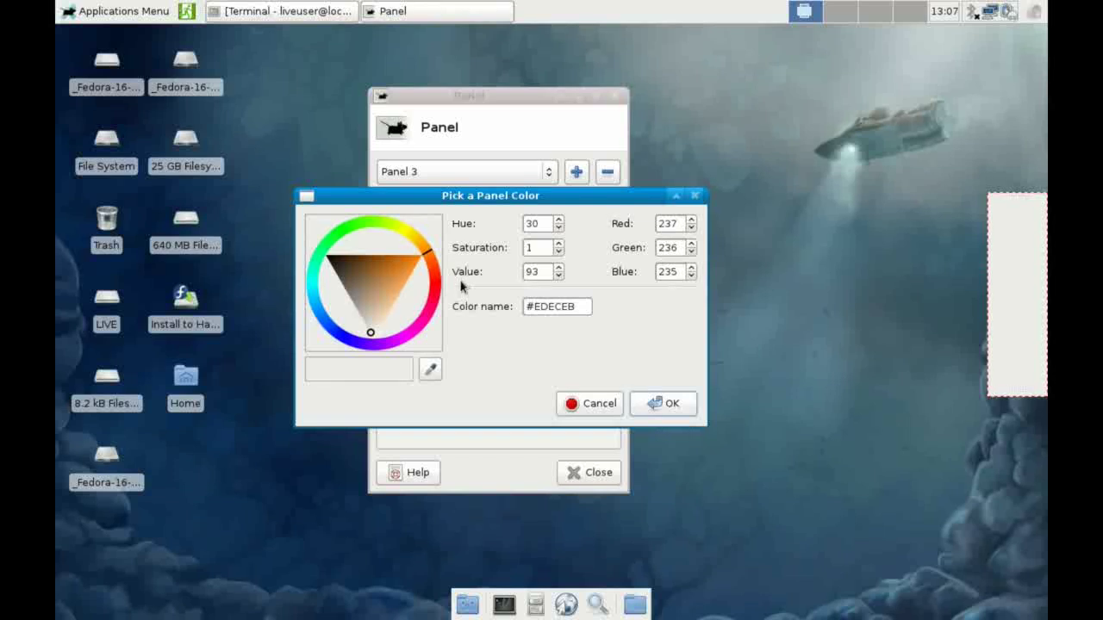
{"action": "left_click", "coordinate": [408, 264]}
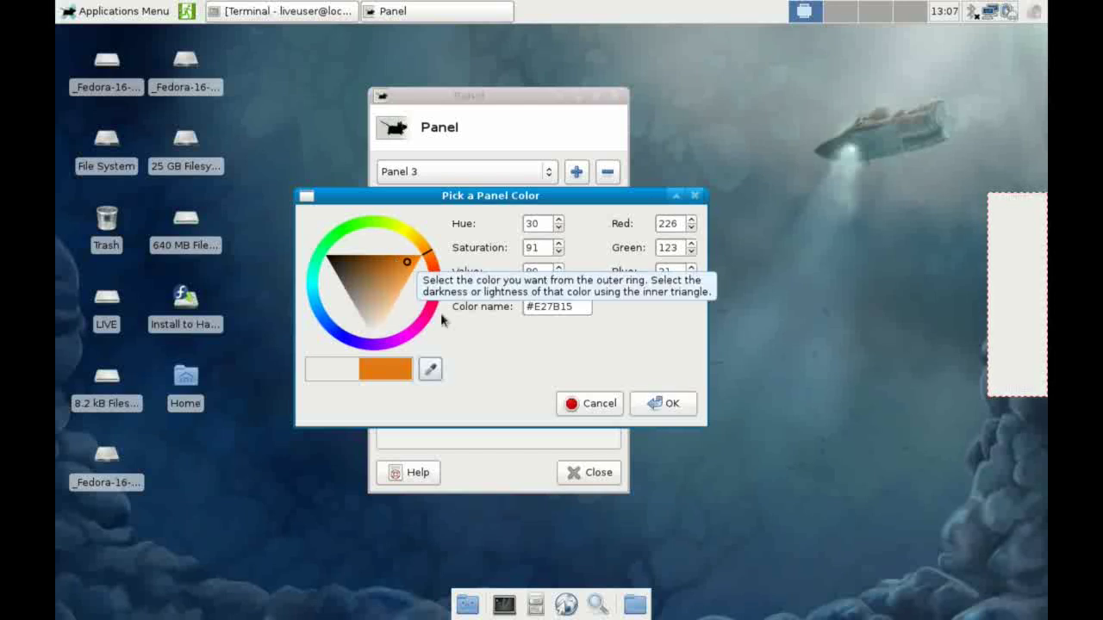
{"action": "left_click", "coordinate": [662, 405]}
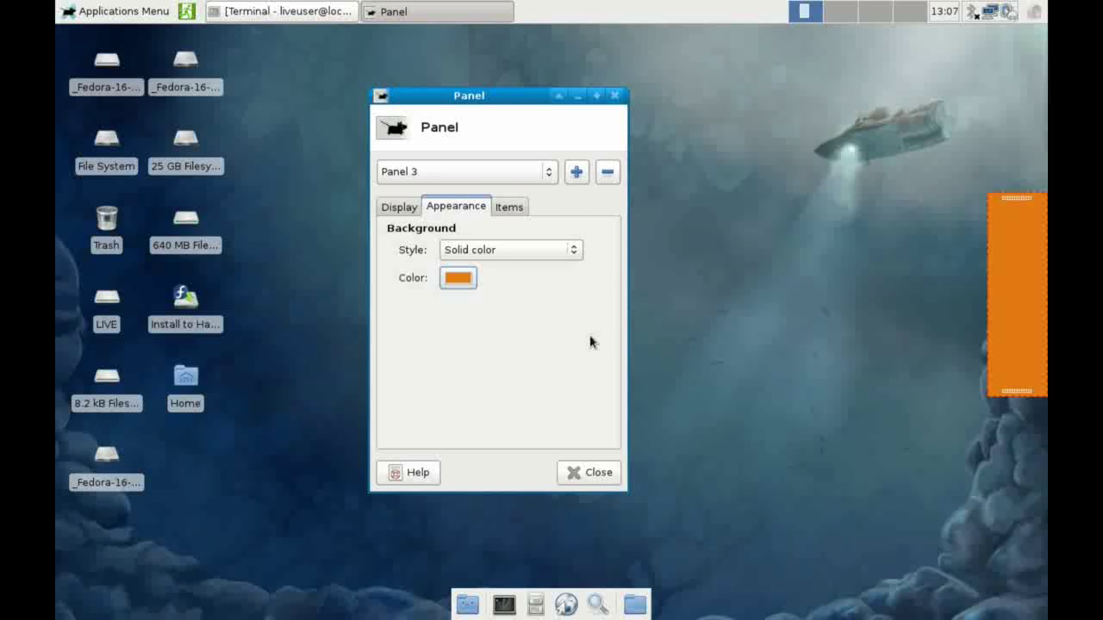
- Add the Launcher and Battery Monitor items to Panel 3
{"action": "left_click", "coordinate": [513, 210]}
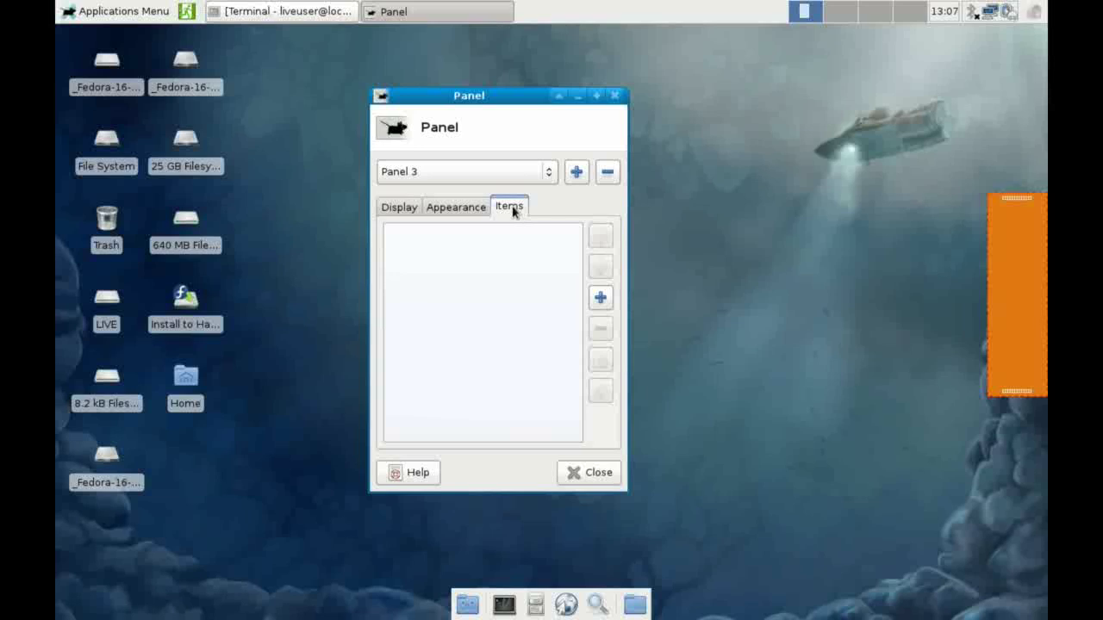
{"action": "left_click", "coordinate": [601, 298]}
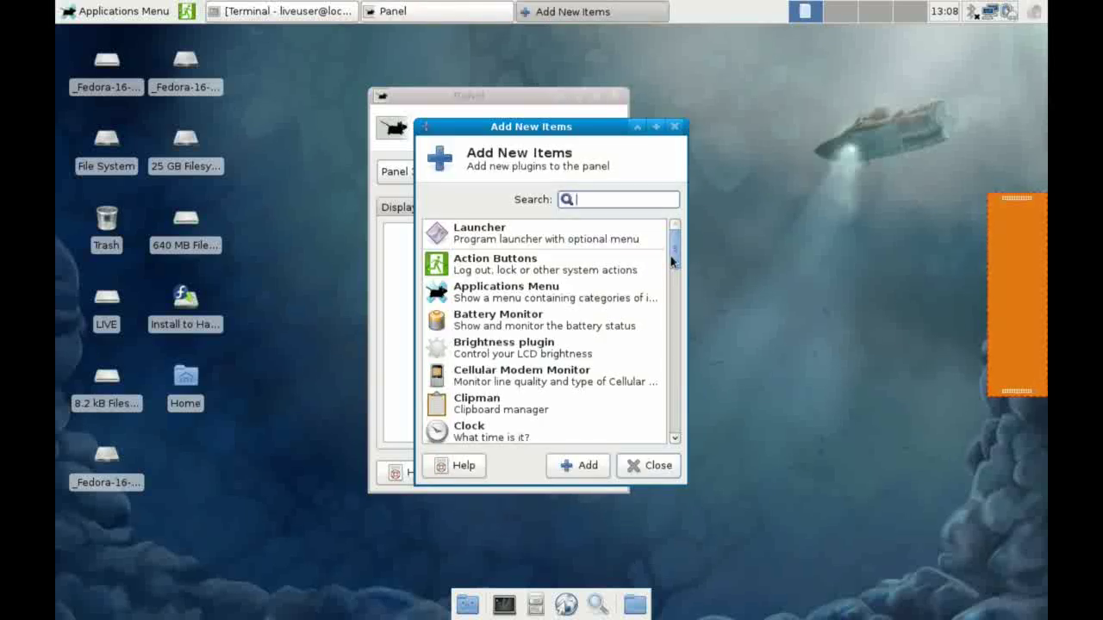
{"action": "left_click_drag", "start_coordinate": [671, 261], "coordinate": [640, 256]}
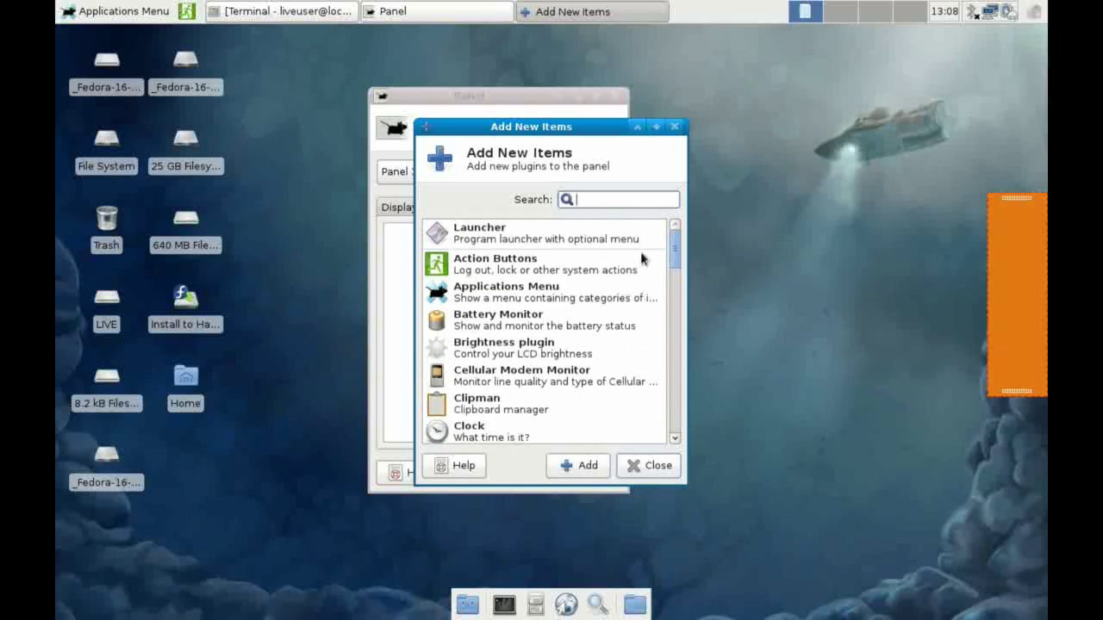
{"action": "left_click", "coordinate": [497, 235]}
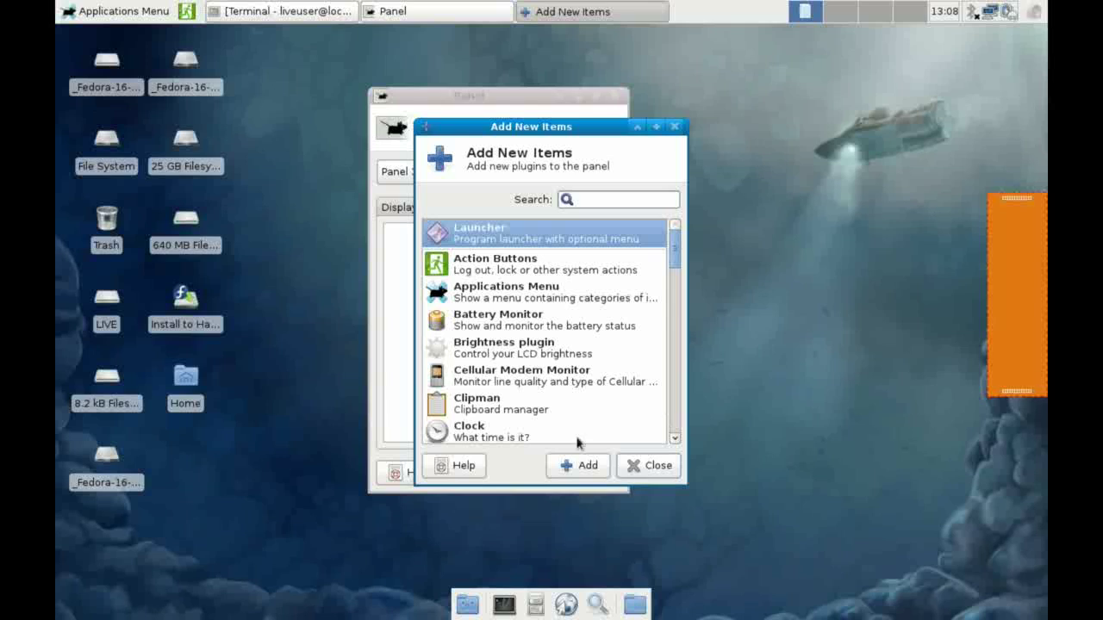
{"action": "left_click", "coordinate": [596, 469]}
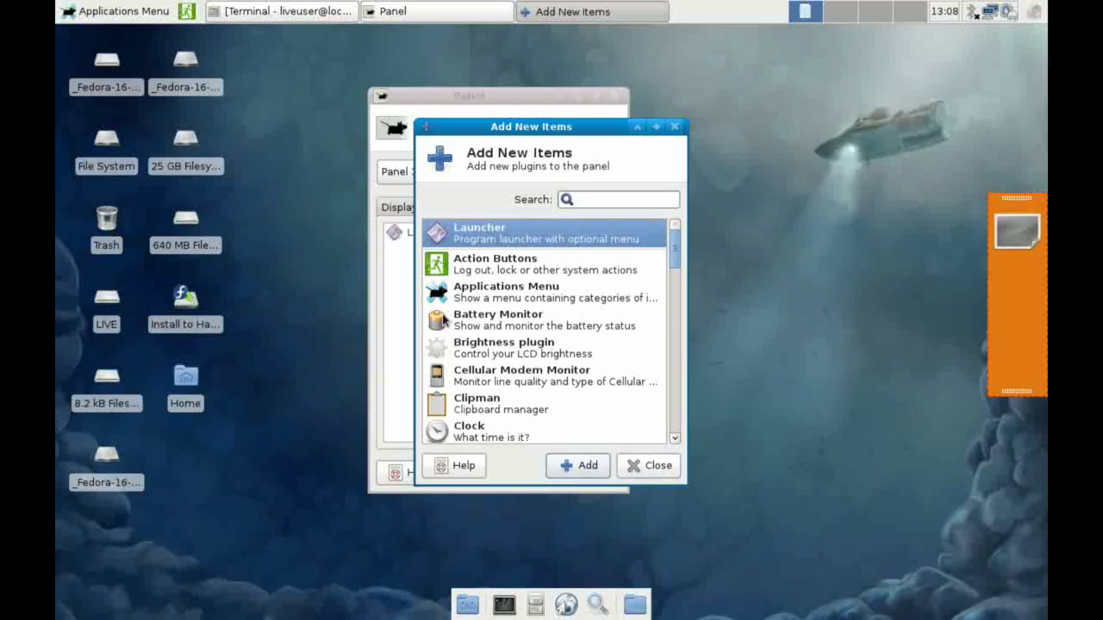
{"action": "left_click", "coordinate": [498, 318]}
{"action": "left_click", "coordinate": [574, 470]}
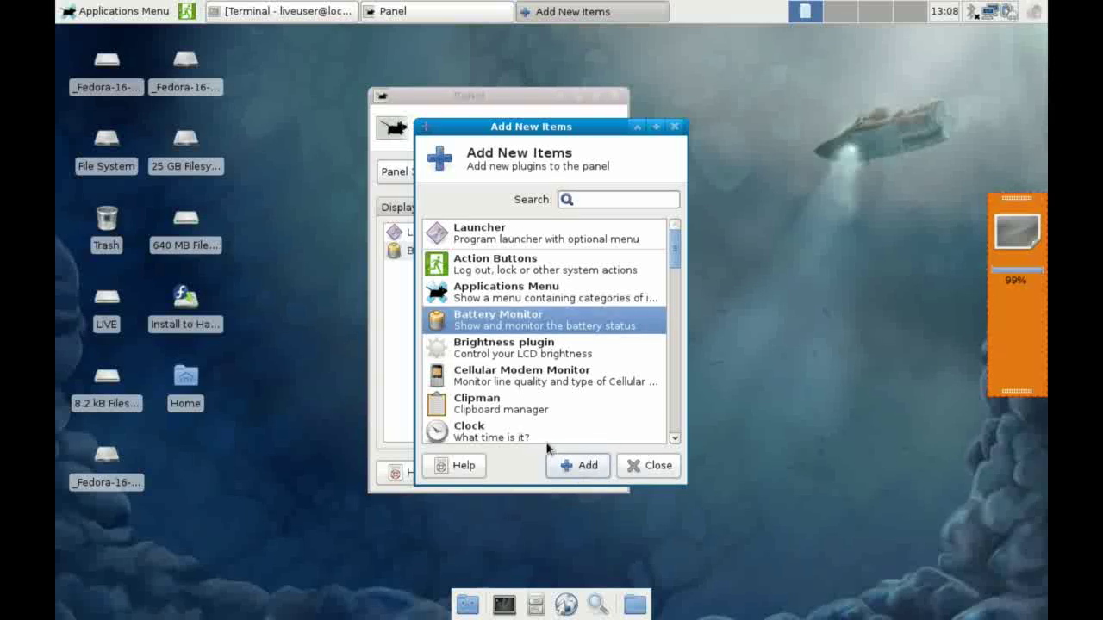
- Add the Brightness plugin and Clock items to Panel 3 and close the list of new items
{"action": "left_click", "coordinate": [515, 348]}
{"action": "left_click", "coordinate": [566, 464]}
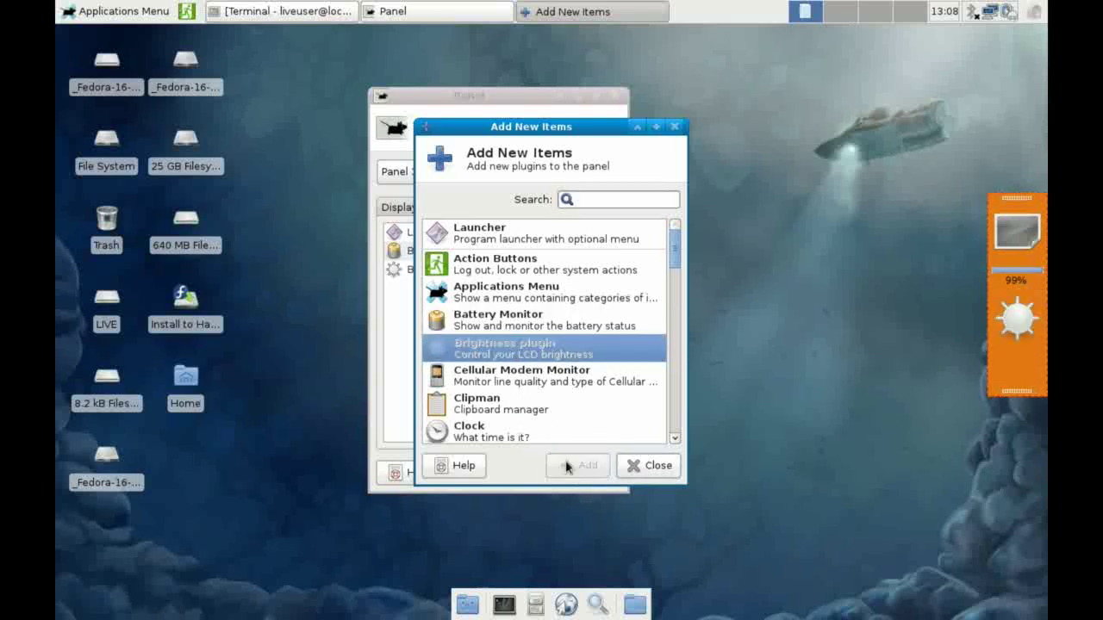
{"action": "left_click", "coordinate": [479, 431]}
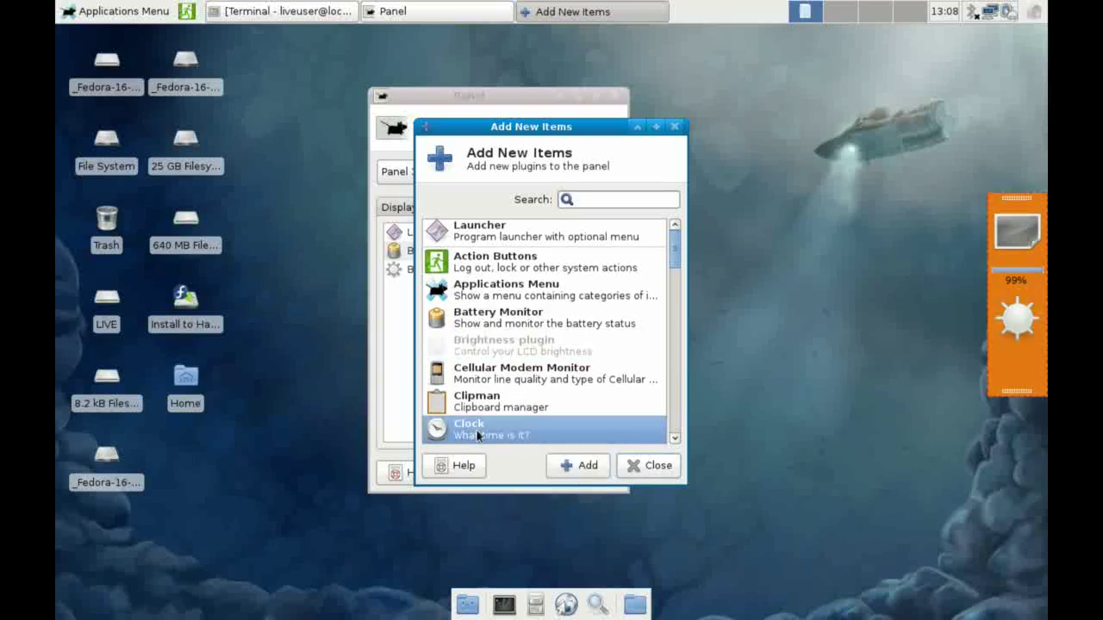
{"action": "left_click", "coordinate": [583, 466]}
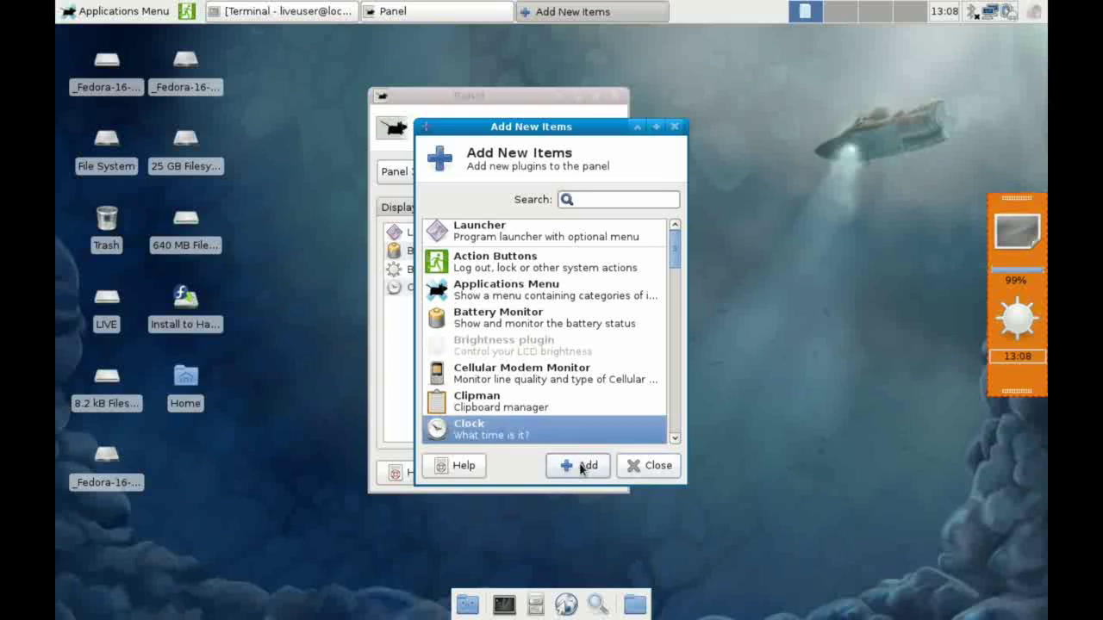
{"action": "left_click", "coordinate": [653, 465]}
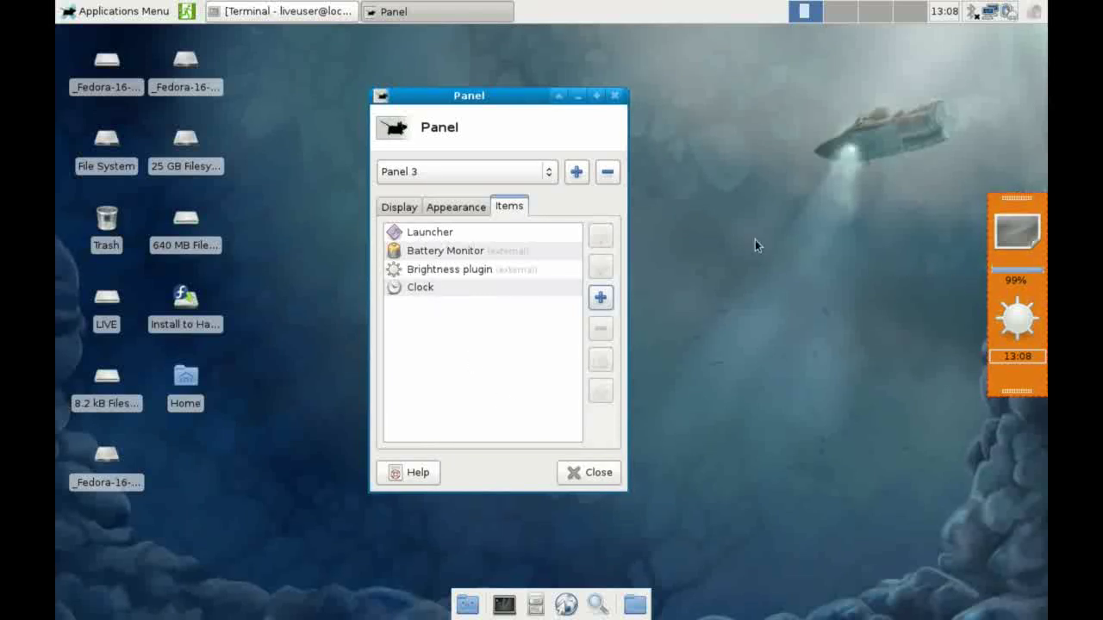
- Move the Launcher item to the end of Panel 3's items, and back up to just below Battery Monitor
{"action": "left_click", "coordinate": [424, 233]}
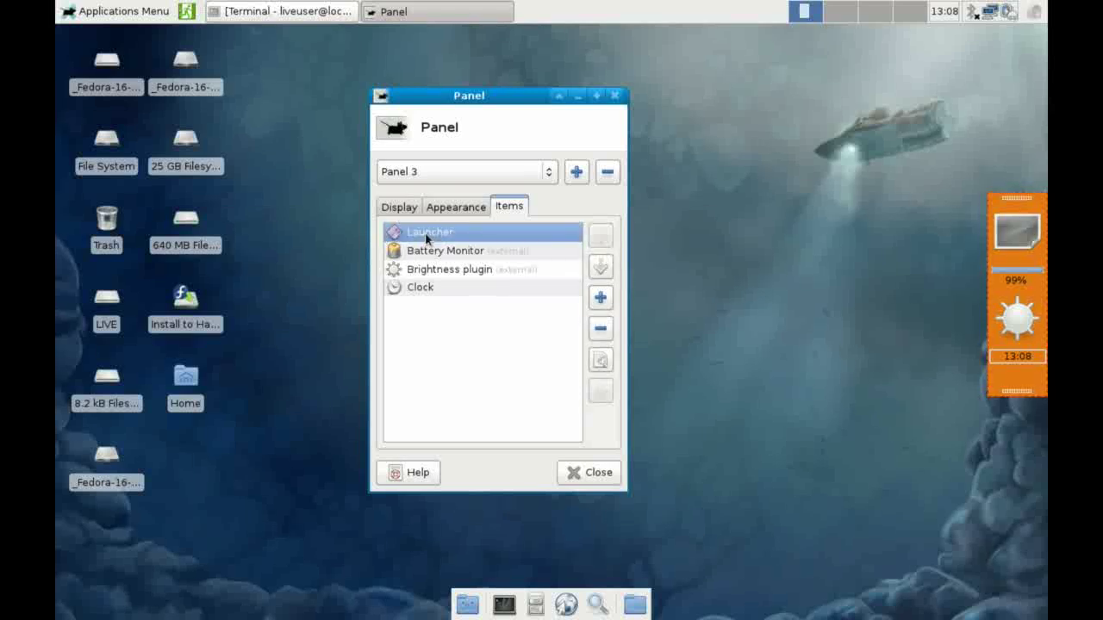
{"action": "left_click", "coordinate": [601, 267]}
{"action": "left_click", "coordinate": [600, 269]}
{"action": "left_click", "coordinate": [601, 270]}
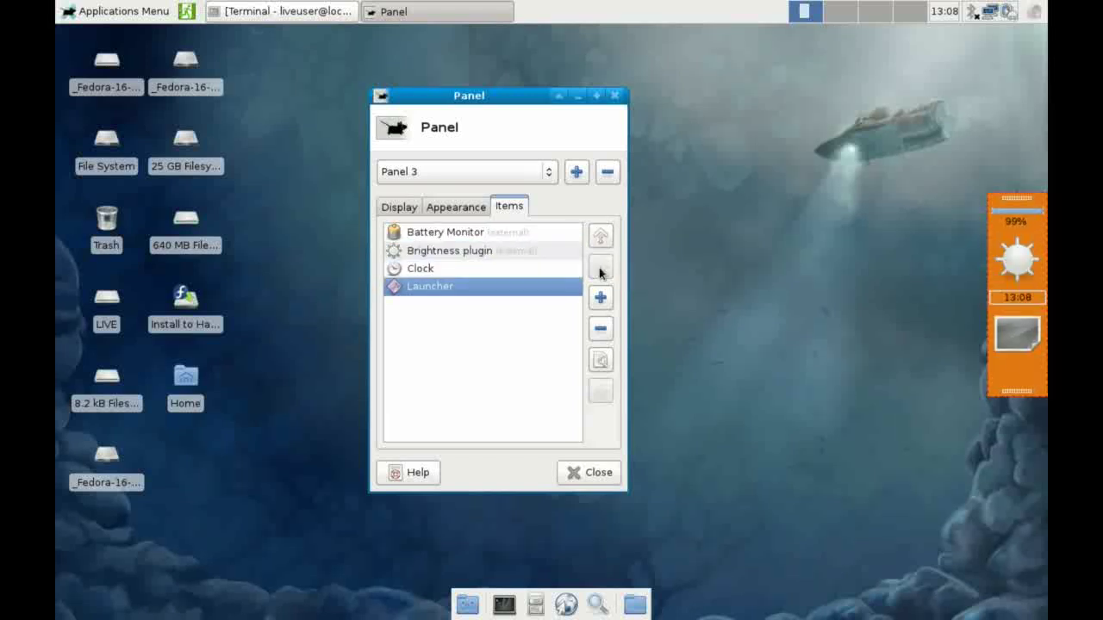
{"action": "left_click", "coordinate": [600, 235]}
{"action": "left_click", "coordinate": [601, 236]}
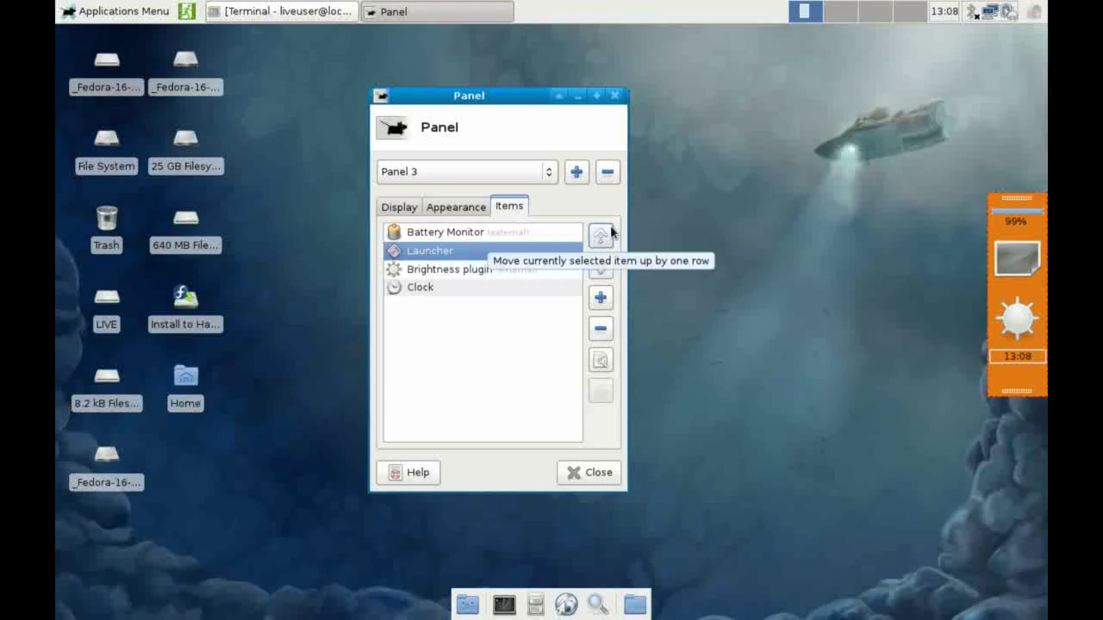
- Remove the Launcher item from Panel 3 permanently
{"action": "left_click", "coordinate": [601, 331]}
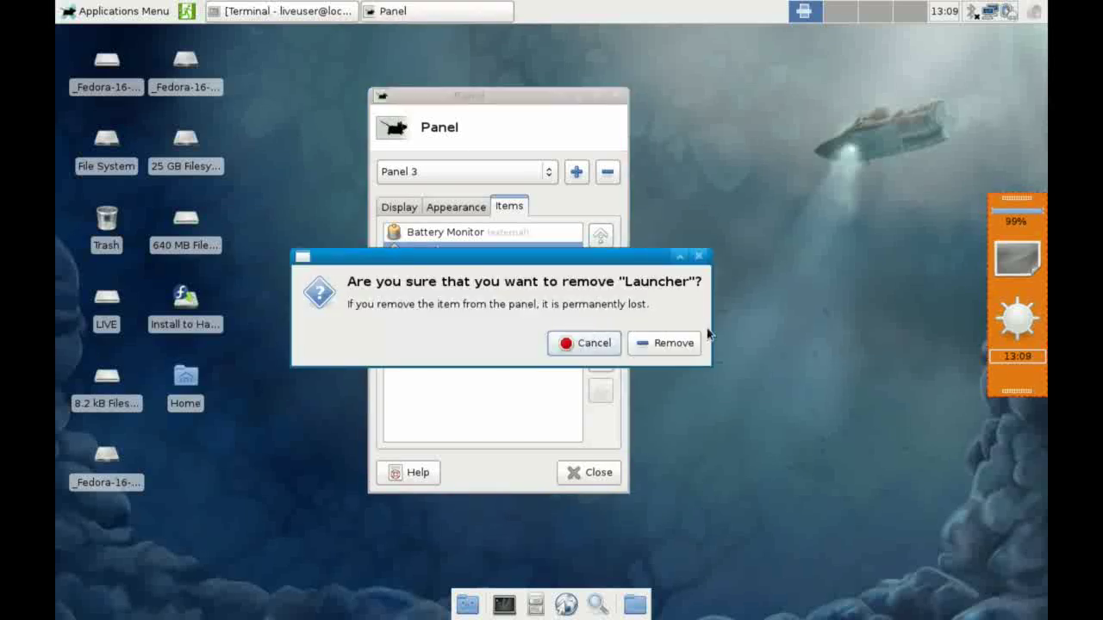
{"action": "left_click", "coordinate": [672, 346]}
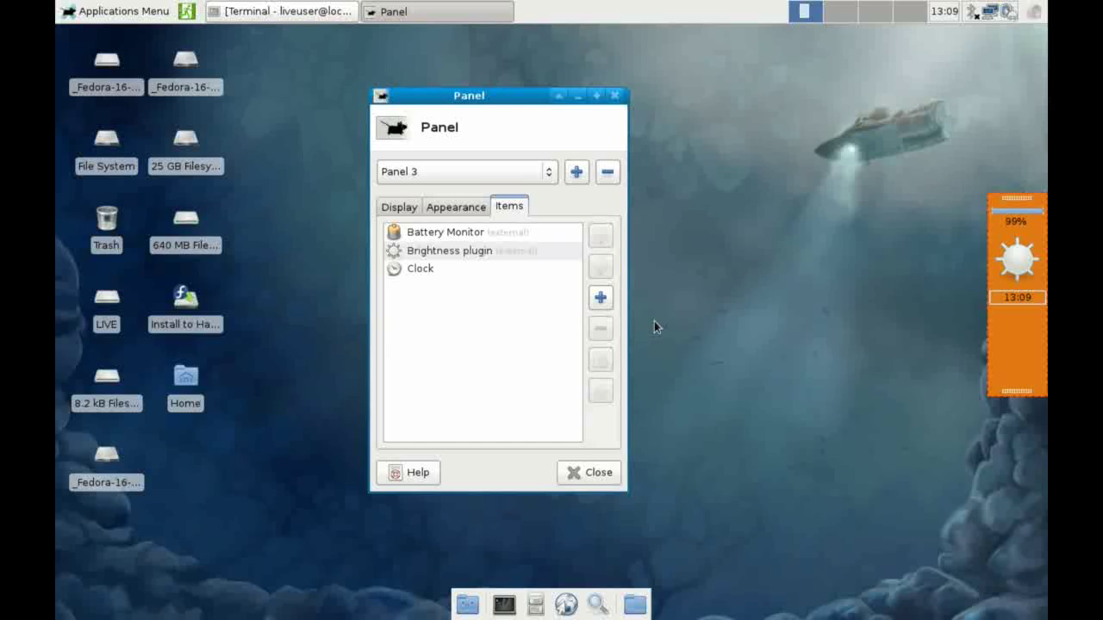
- Add the Dictionary and DateTime items to Panel 3 and close the list of new items
{"action": "left_click", "coordinate": [600, 299]}
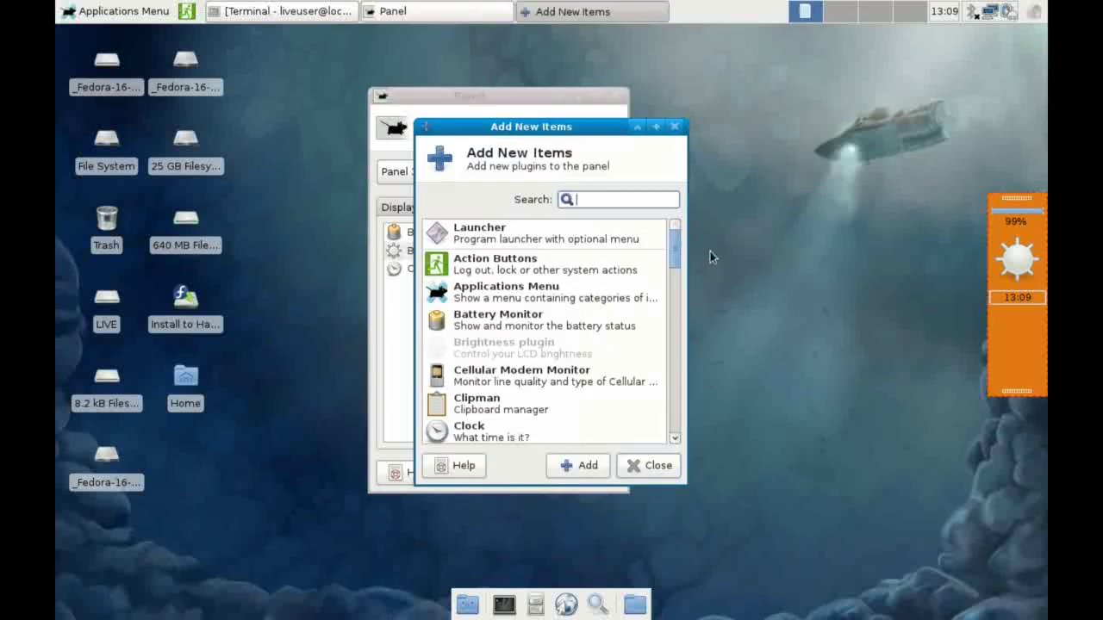
{"action": "left_click_drag", "start_coordinate": [676, 258], "coordinate": [680, 302]}
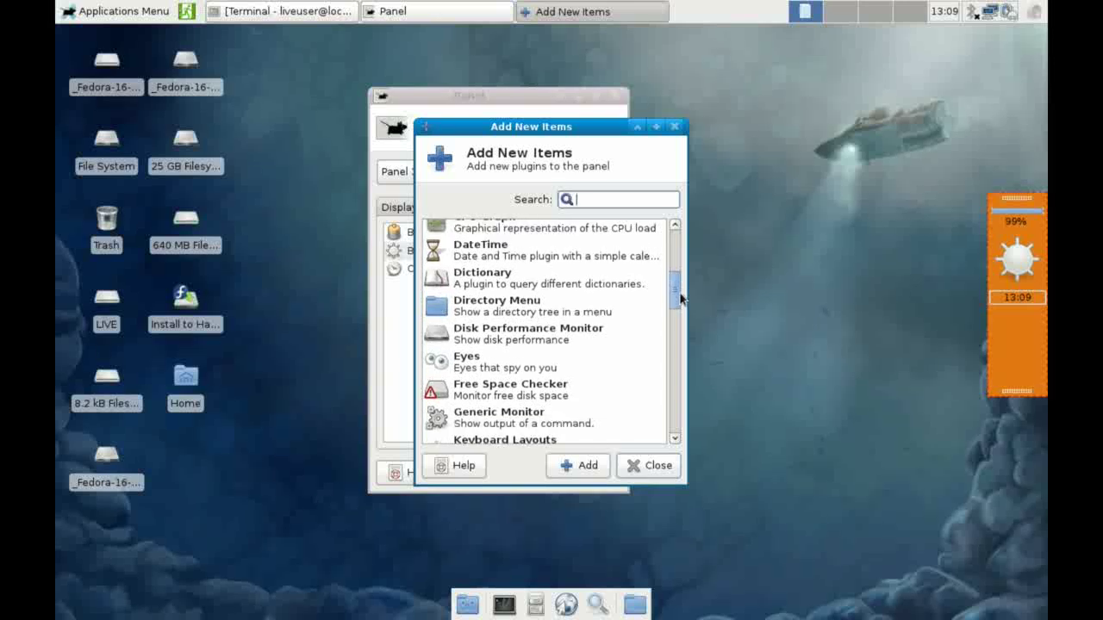
{"action": "left_click", "coordinate": [522, 277]}
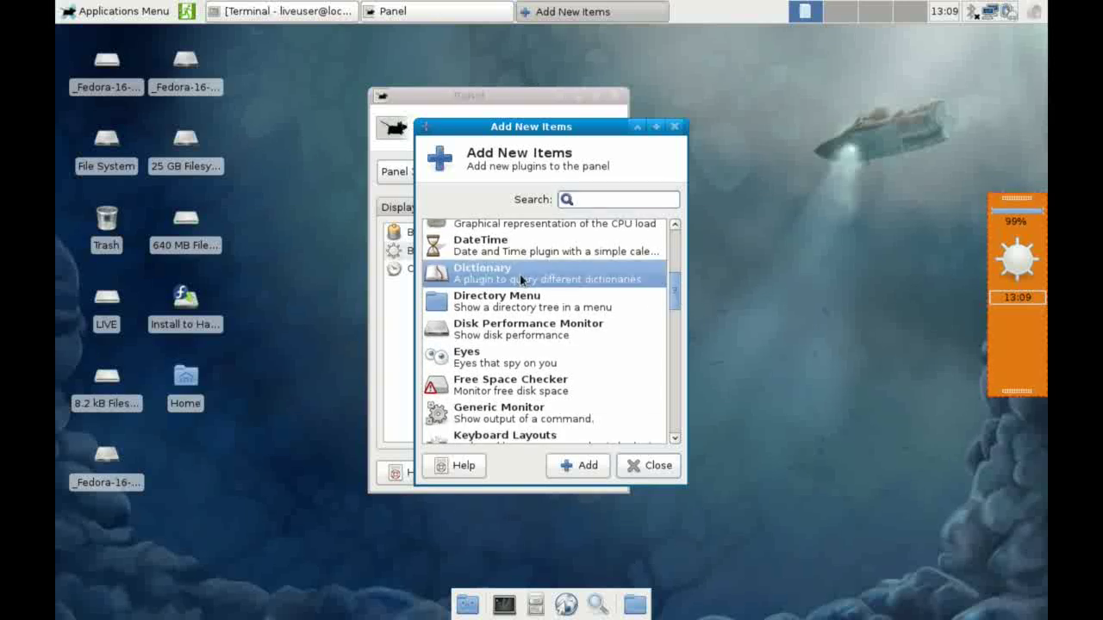
{"action": "left_click", "coordinate": [576, 464]}
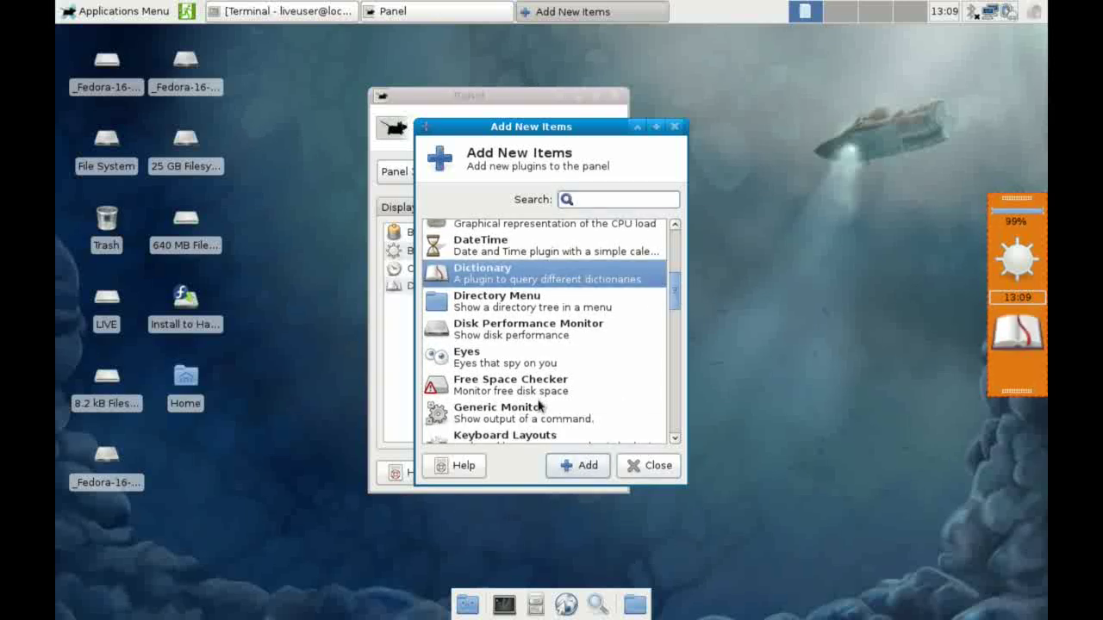
{"action": "left_click", "coordinate": [474, 250]}
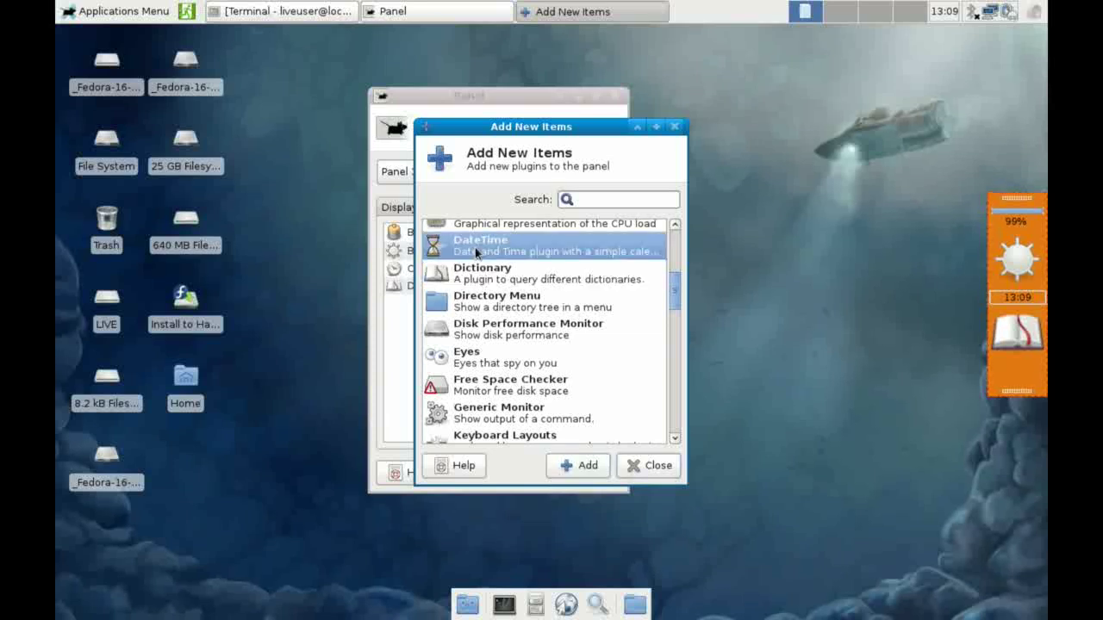
{"action": "left_click", "coordinate": [586, 465]}
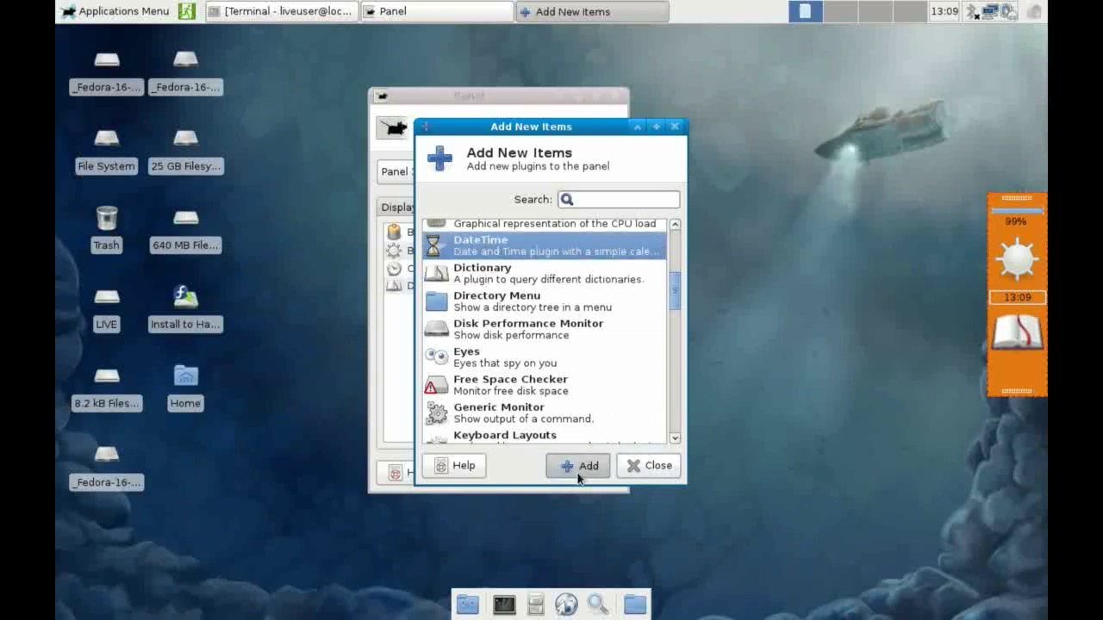
{"action": "left_click", "coordinate": [650, 468]}
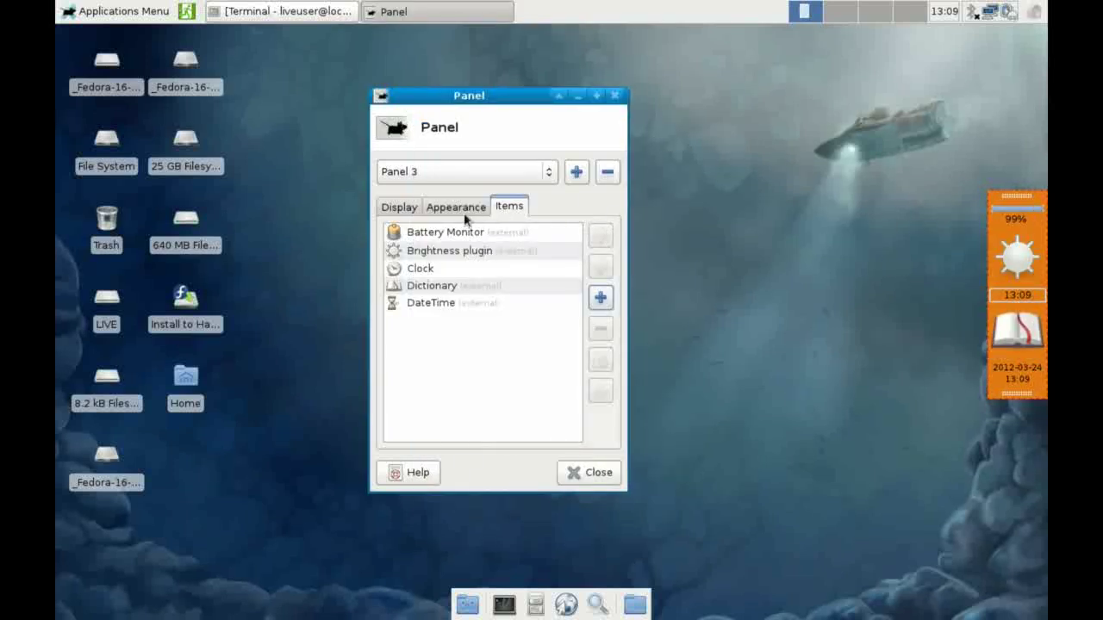
- Set Panel 3 to show and hide automatically and close the panel settings
{"action": "left_click", "coordinate": [399, 211]}
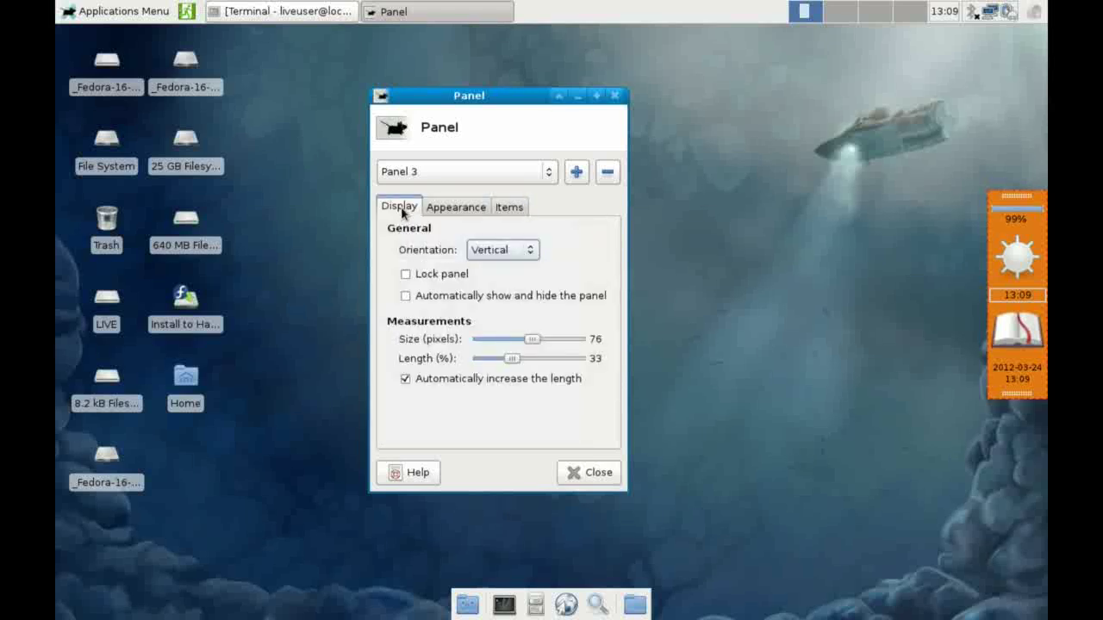
{"action": "left_click", "coordinate": [406, 297]}
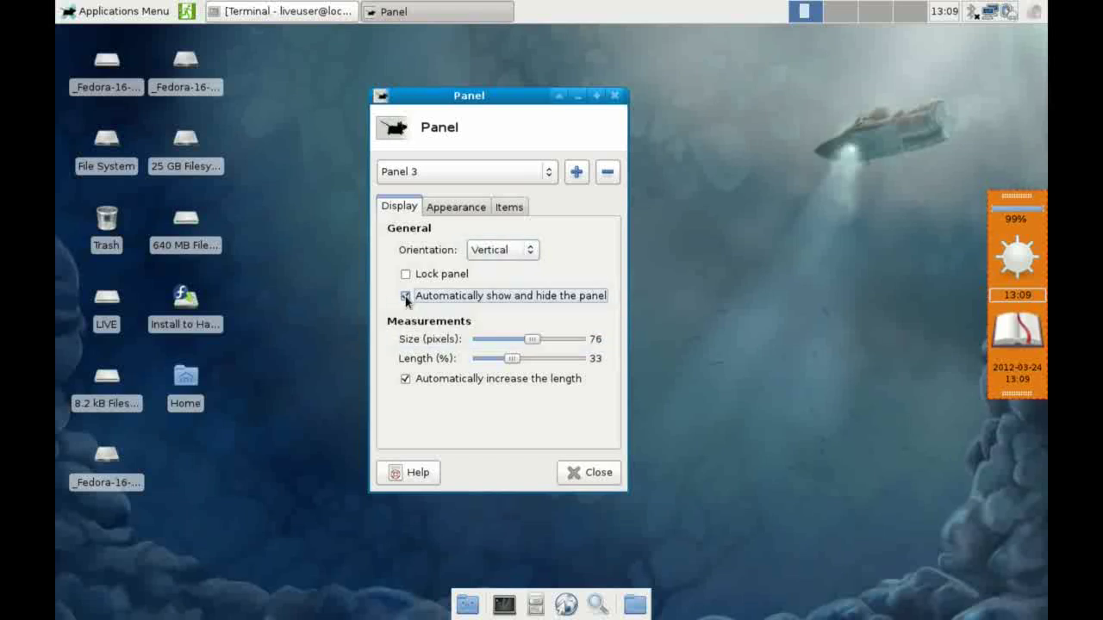
{"action": "left_click", "coordinate": [584, 472]}
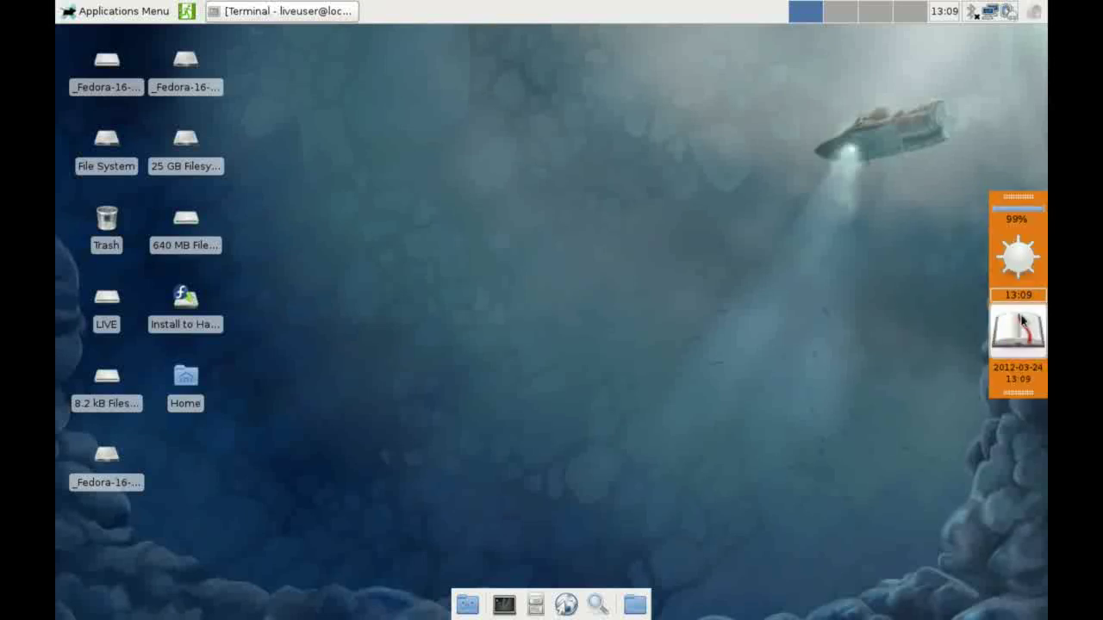
- Launch the Dictionary from the auto-hiding orange panel and close its window again
{"action": "scroll", "coordinate": [999, 265], "scroll_direction": "down", "scroll_amount": 1}
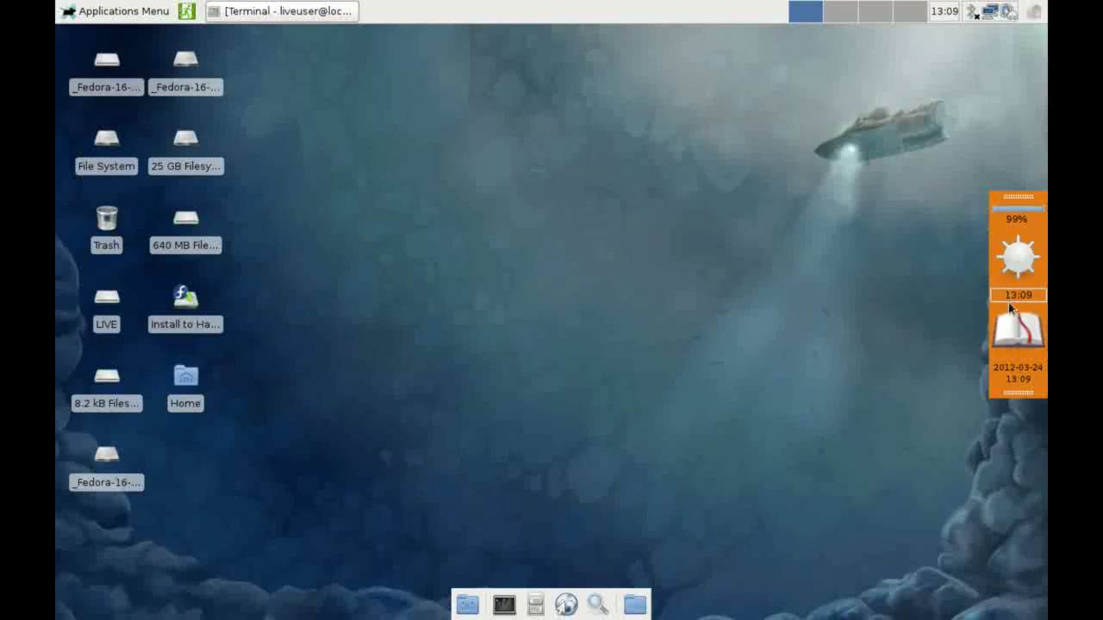
{"action": "left_click", "coordinate": [1018, 330]}
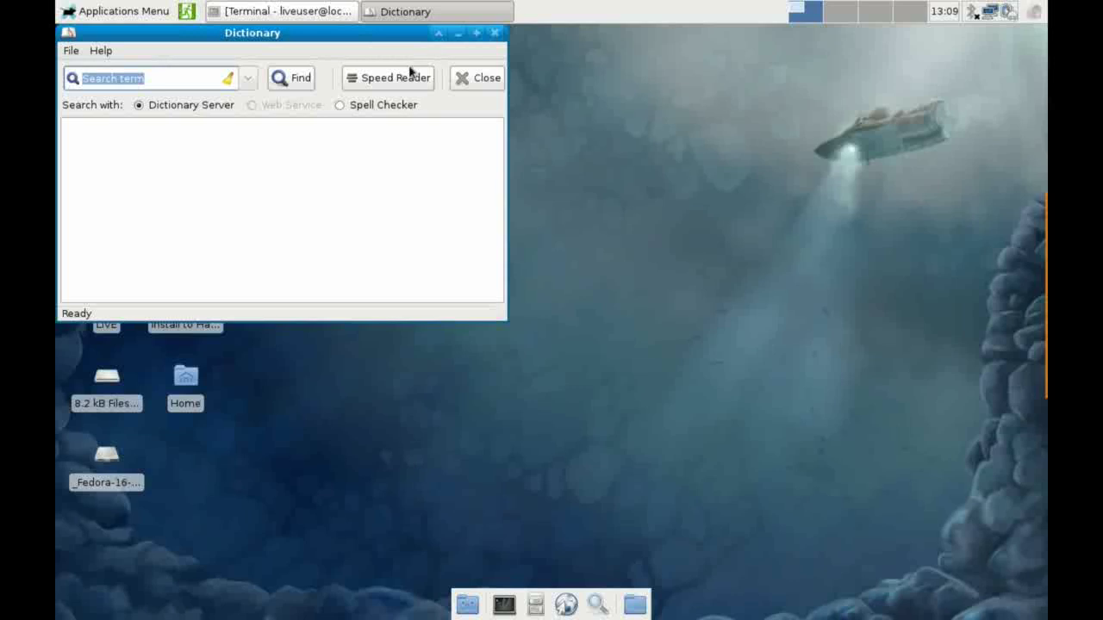
{"action": "left_click", "coordinate": [477, 79]}
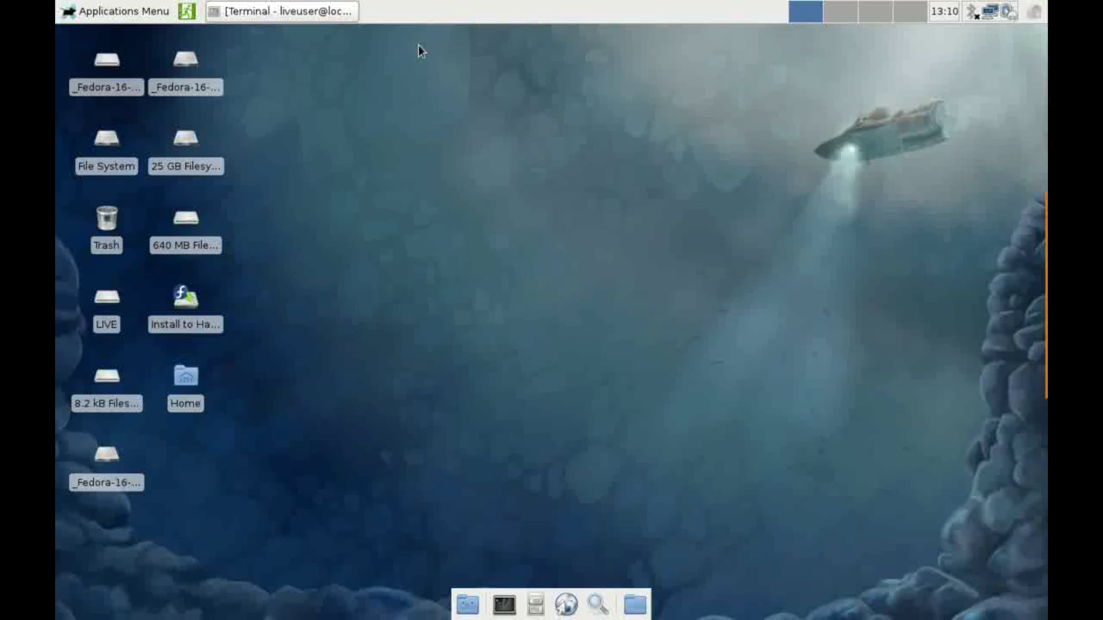
- Review the display, appearance and item settings of Panel 1 and close its preferences
{"action": "right_click", "coordinate": [506, 17]}
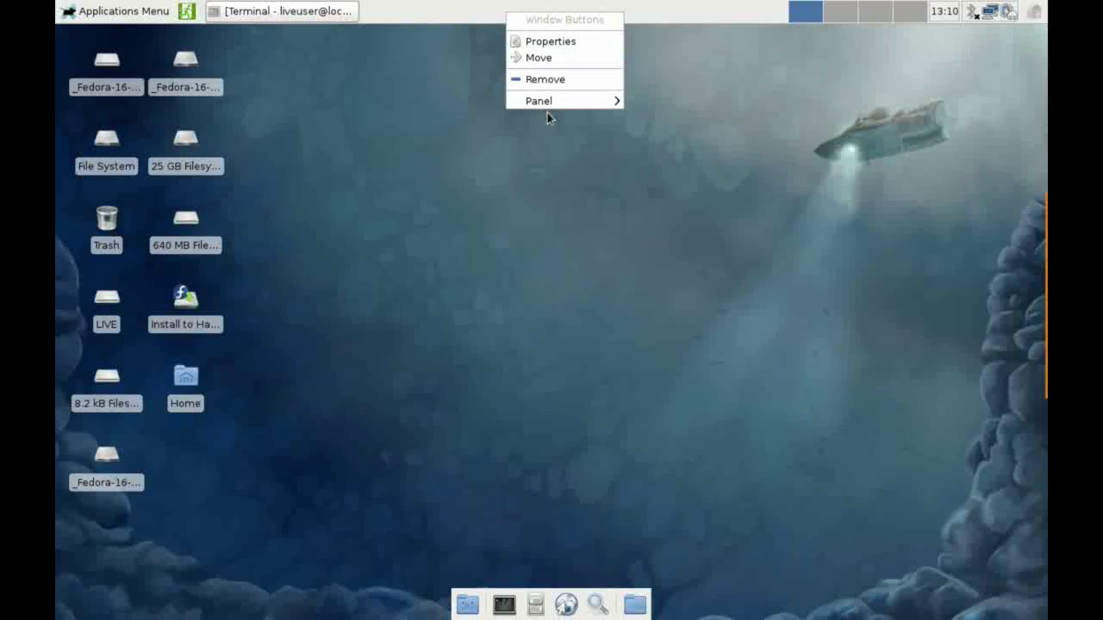
{"action": "mouse_move", "coordinate": [574, 106]}
{"action": "left_click", "coordinate": [648, 118]}
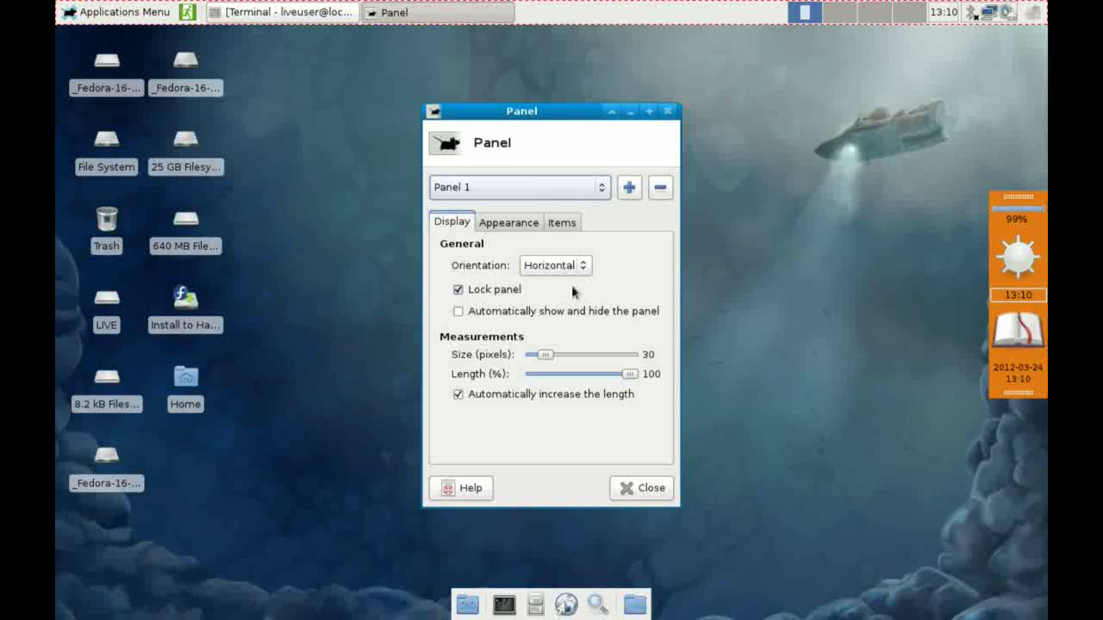
{"action": "left_click", "coordinate": [509, 224]}
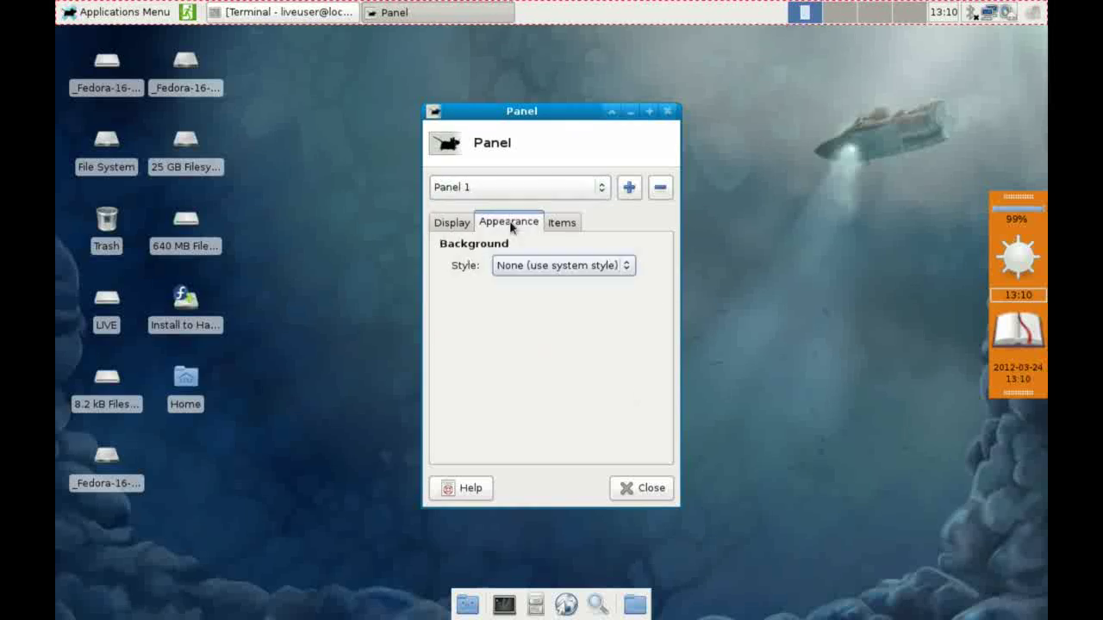
{"action": "left_click", "coordinate": [561, 223]}
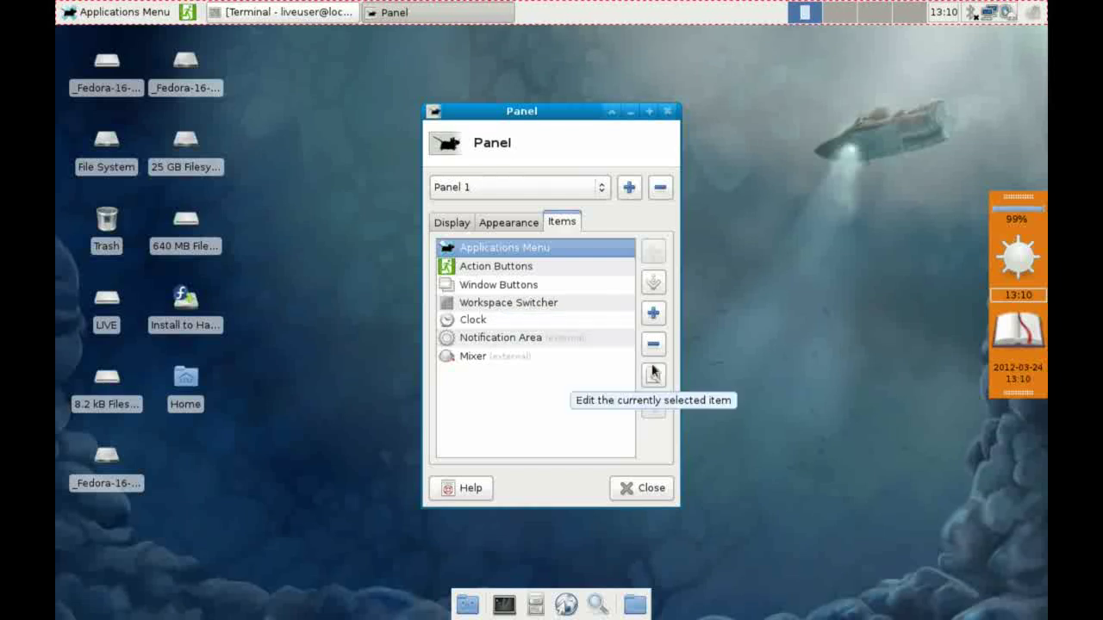
{"action": "left_click", "coordinate": [644, 489]}
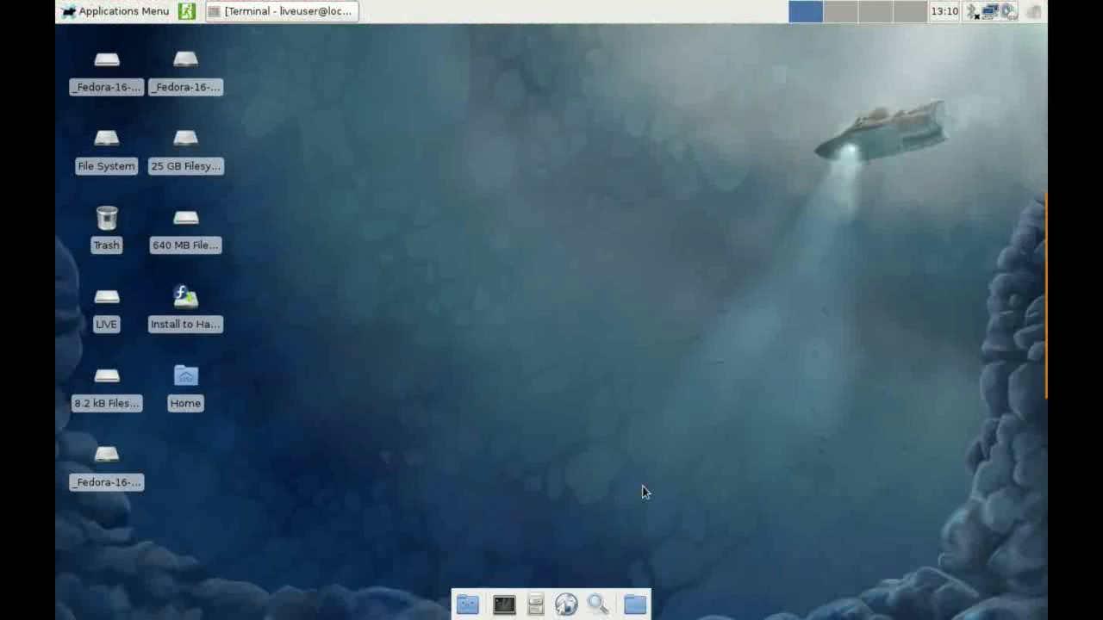
- Open the desktop settings and set xfce-turbulence.png as the background image
{"action": "right_click", "coordinate": [402, 151]}
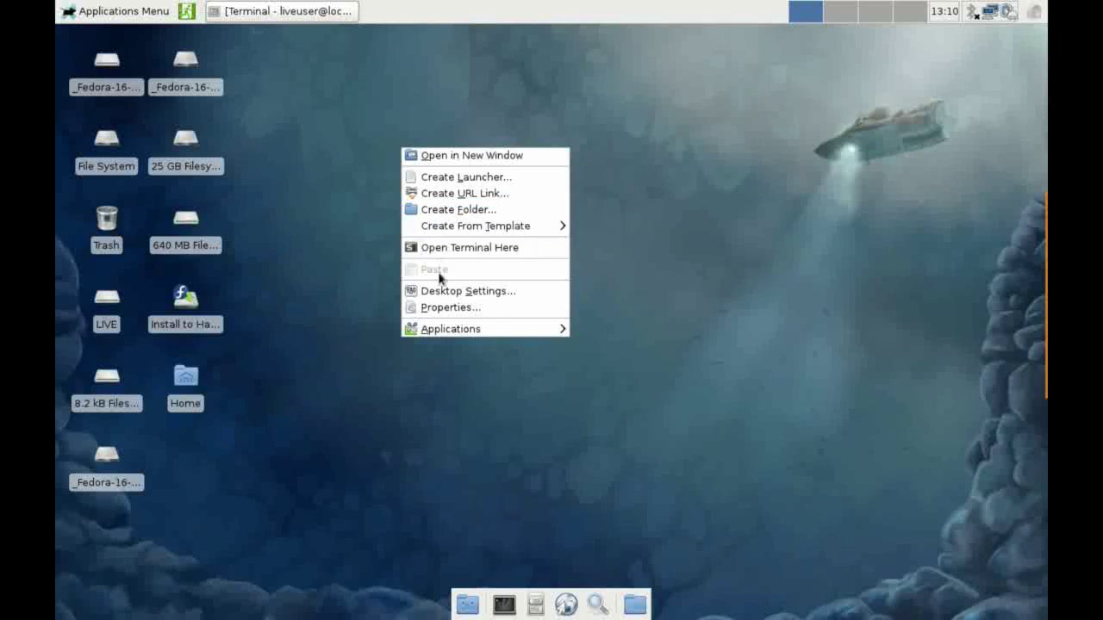
{"action": "left_click", "coordinate": [444, 292]}
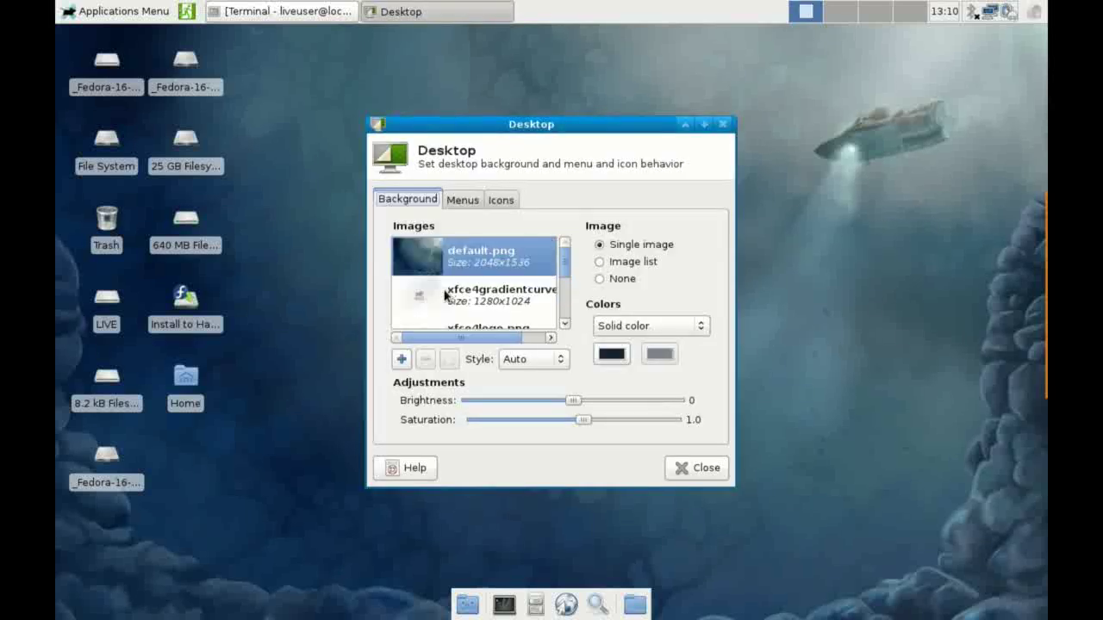
{"action": "left_click", "coordinate": [565, 278]}
{"action": "left_click_drag", "start_coordinate": [565, 278], "coordinate": [573, 312]}
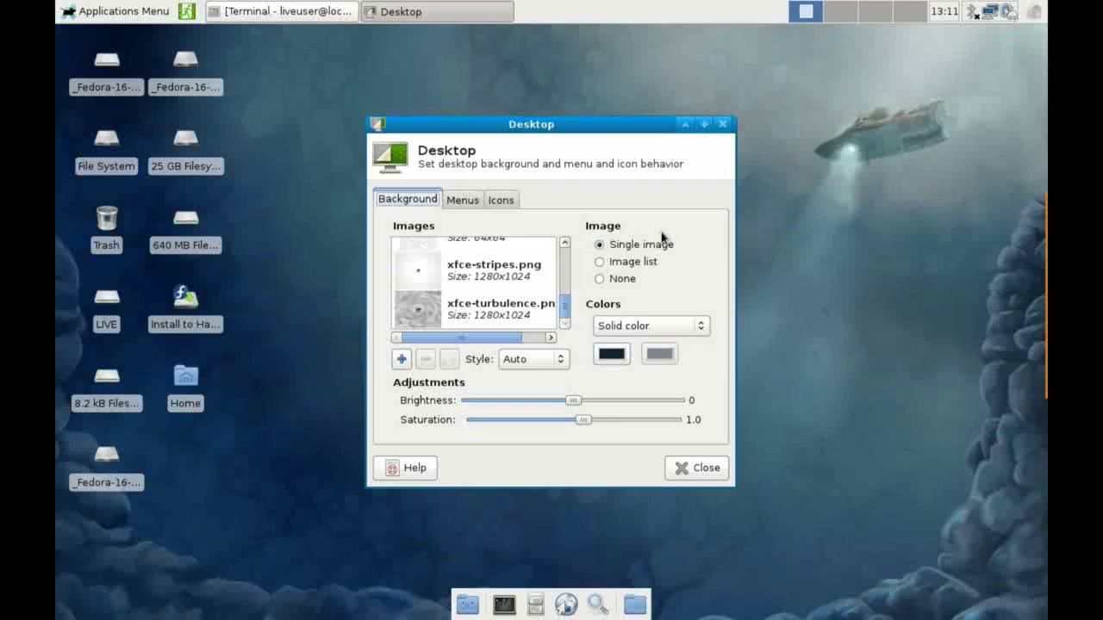
{"action": "left_click", "coordinate": [419, 314]}
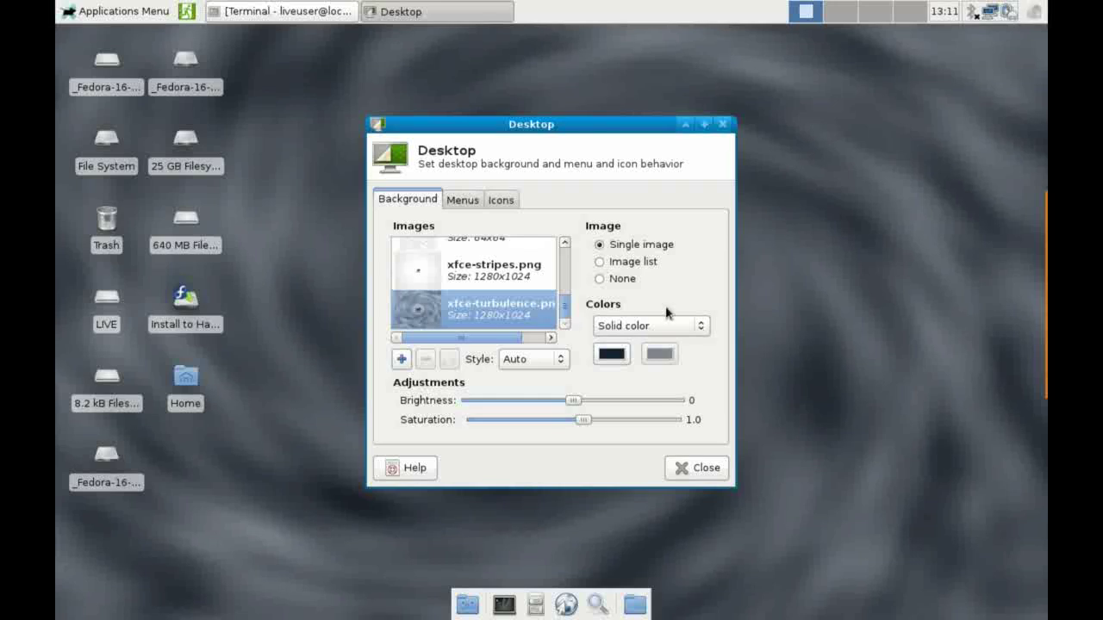
- Set the solid background color to #164D94, raise the image saturation and lower the brightness to about -13
{"action": "left_click", "coordinate": [614, 353]}
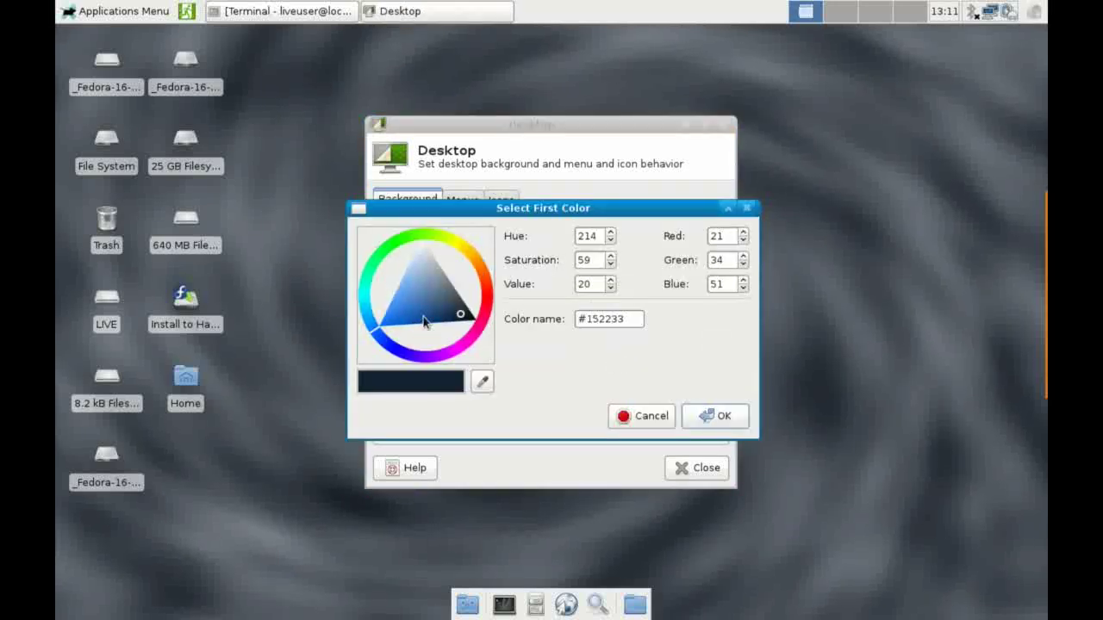
{"action": "left_click", "coordinate": [423, 318]}
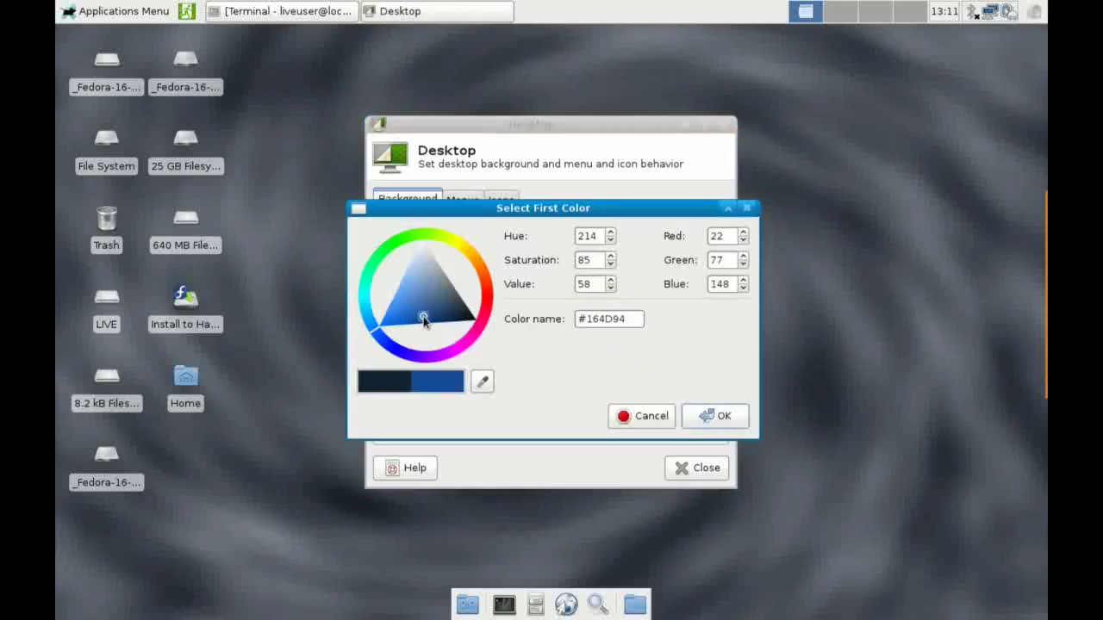
{"action": "left_click", "coordinate": [705, 414]}
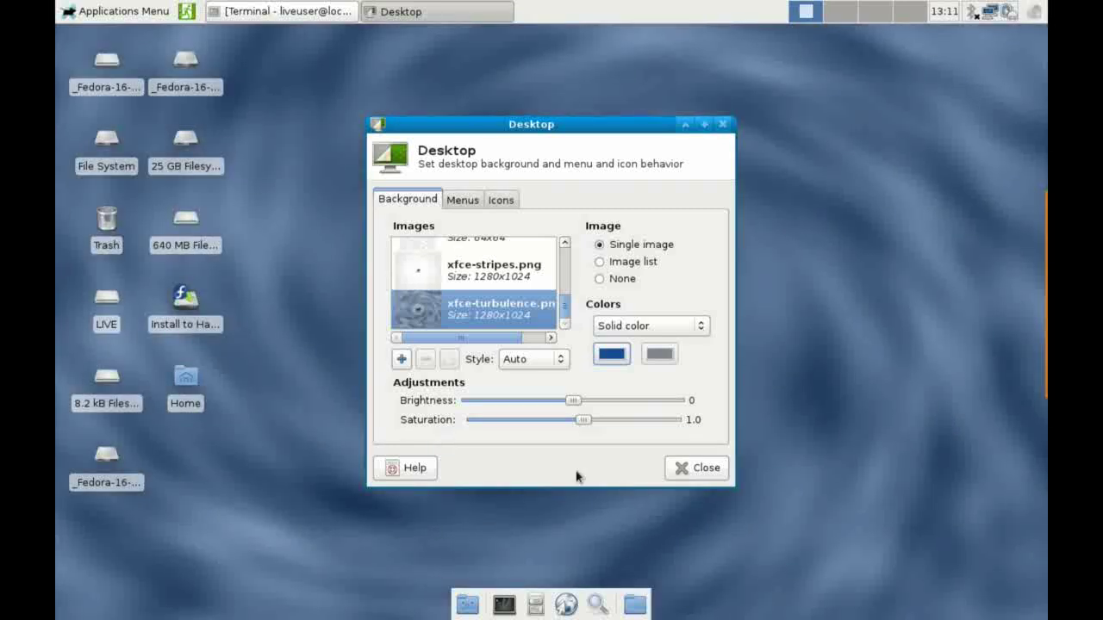
{"action": "left_click_drag", "start_coordinate": [584, 423], "coordinate": [557, 405]}
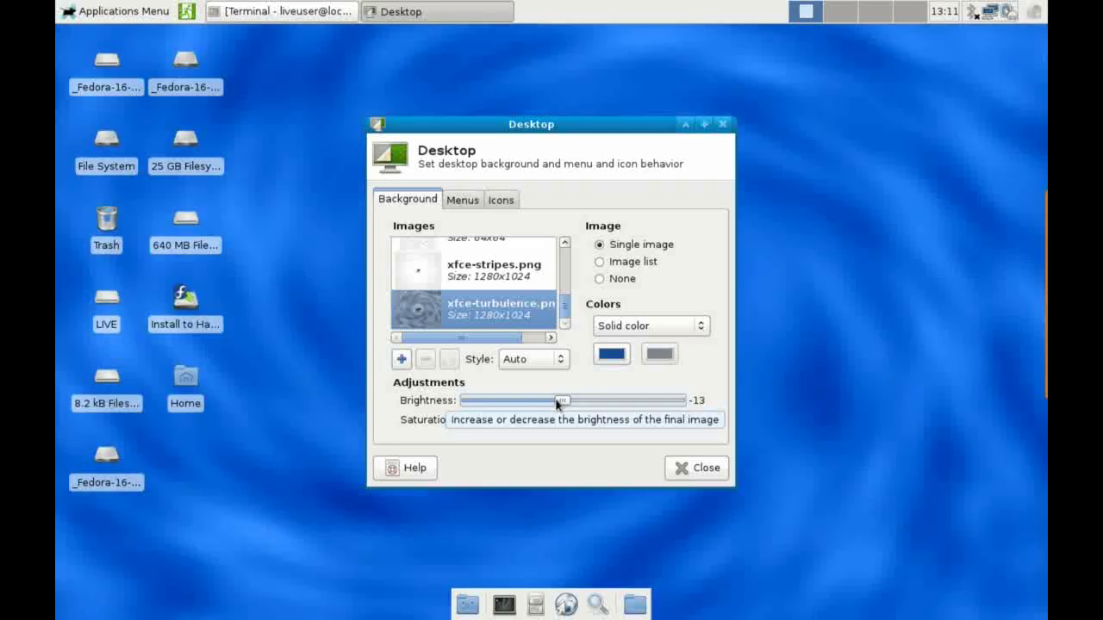
- Review the desktop menu options and the available desktop icon types, keeping File/launcher icons
{"action": "left_click", "coordinate": [464, 201]}
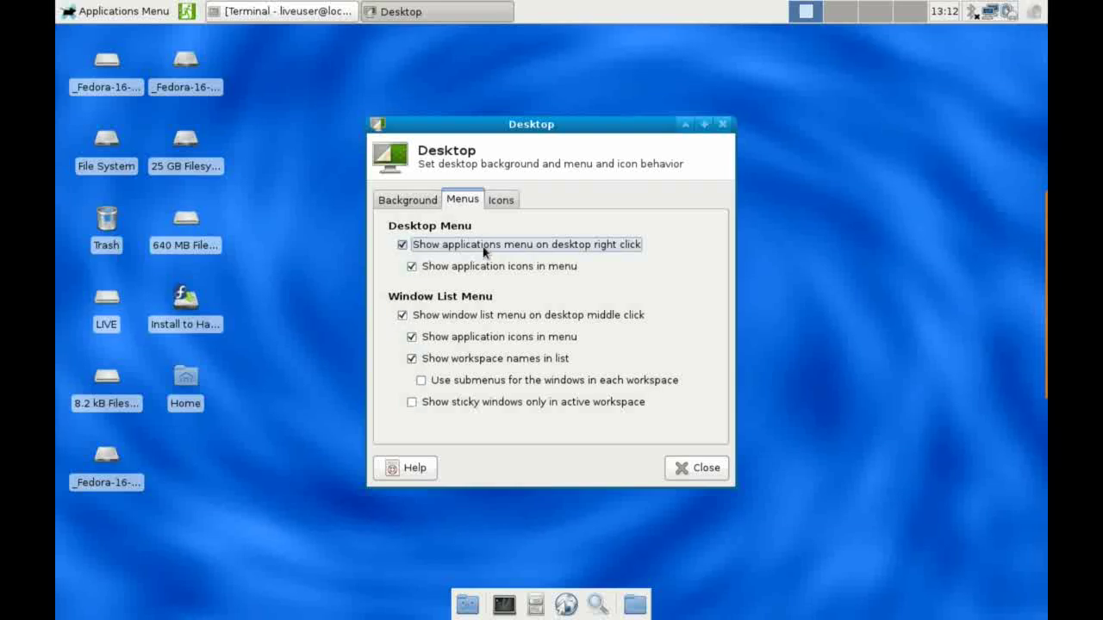
{"action": "left_click", "coordinate": [505, 202]}
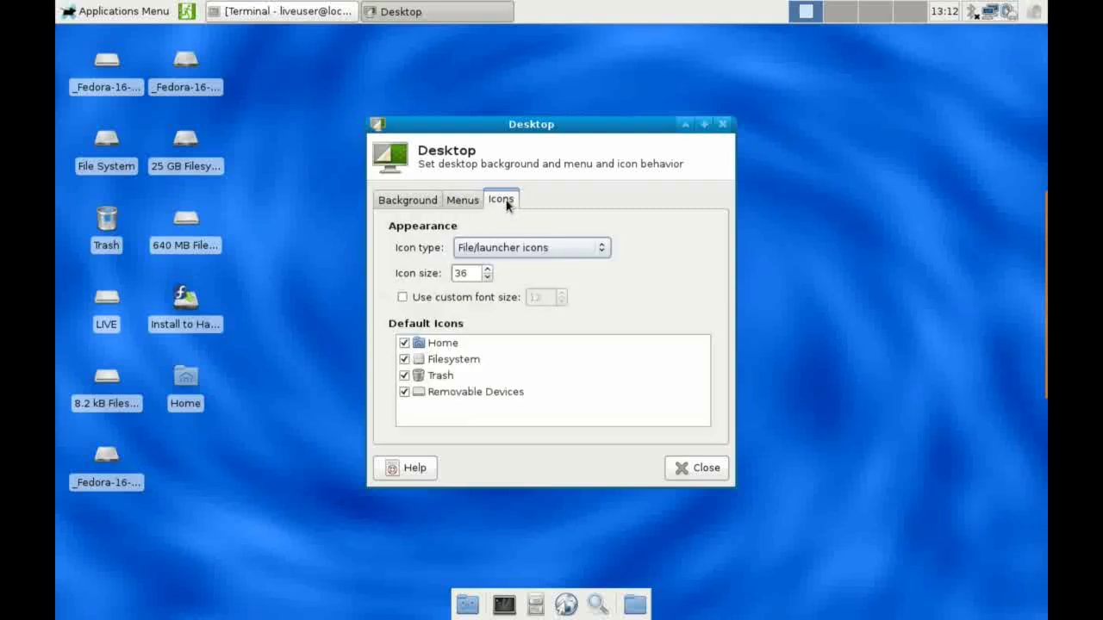
{"action": "left_click", "coordinate": [603, 249]}
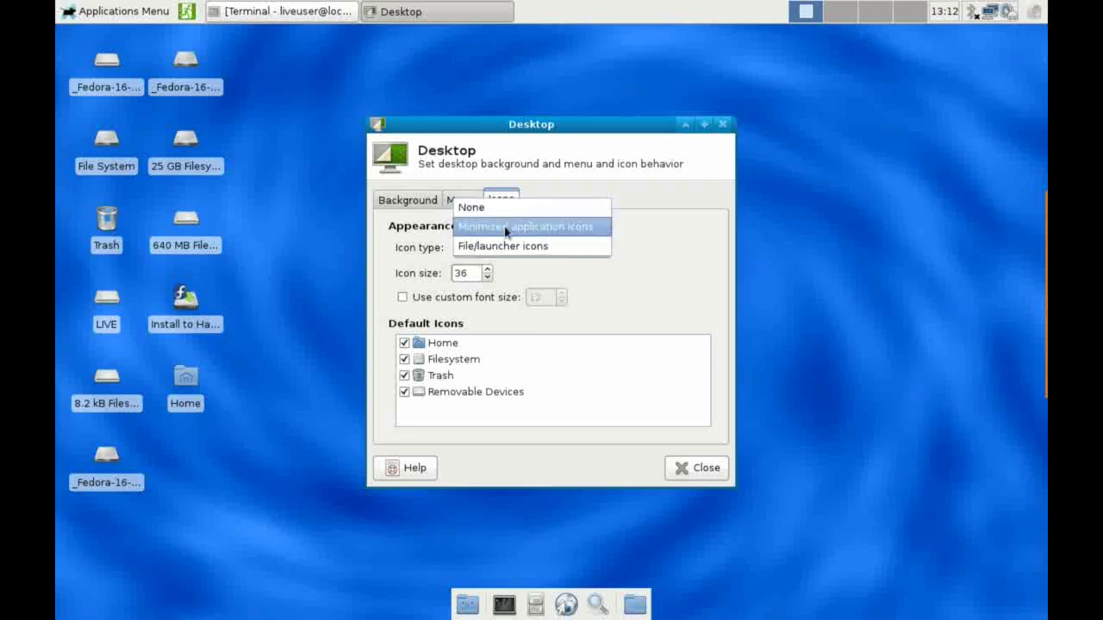
{"action": "left_click", "coordinate": [526, 280]}
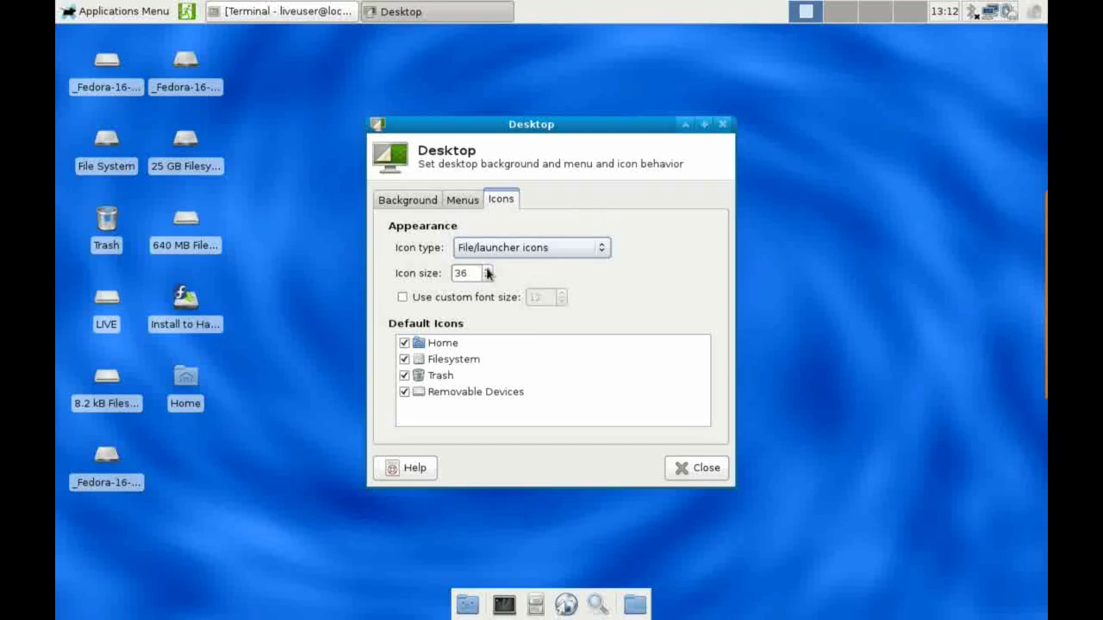
- Set the desktop icon size to 52
{"action": "left_click", "coordinate": [487, 270]}
{"action": "left_click", "coordinate": [487, 271]}
{"action": "left_click", "coordinate": [487, 271]}
{"action": "left_click", "coordinate": [486, 271]}
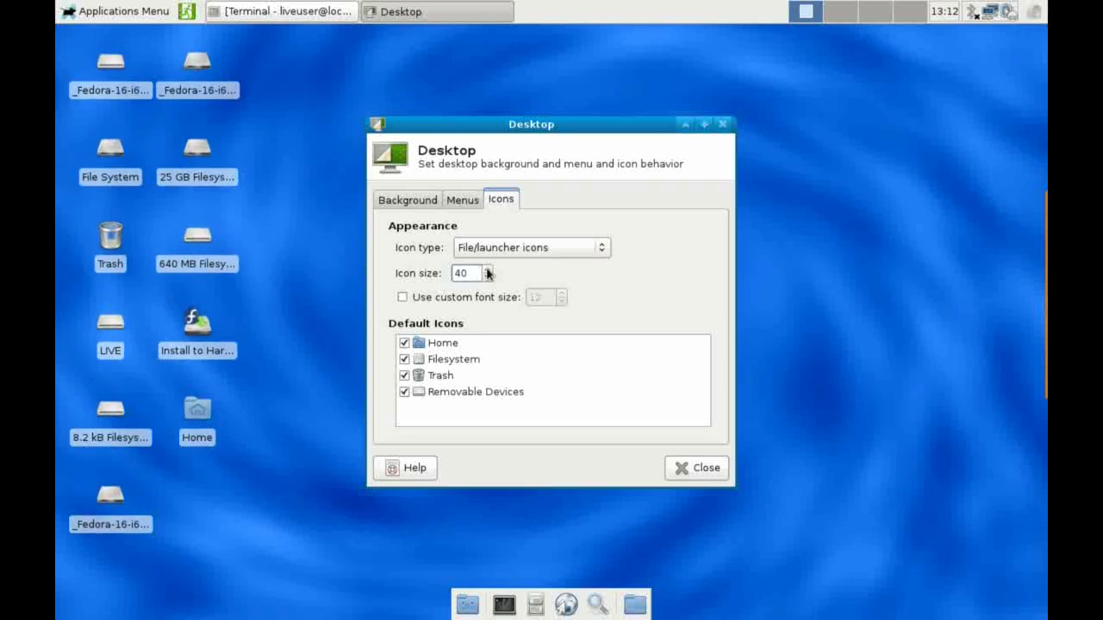
{"action": "left_click", "coordinate": [487, 271]}
{"action": "left_click", "coordinate": [487, 271]}
{"action": "left_click", "coordinate": [486, 271]}
{"action": "left_click", "coordinate": [487, 271]}
{"action": "left_click", "coordinate": [487, 270]}
{"action": "left_click", "coordinate": [487, 271]}
{"action": "left_click", "coordinate": [487, 271]}
{"action": "left_click", "coordinate": [487, 271]}
{"action": "left_click", "coordinate": [487, 270]}
{"action": "left_click", "coordinate": [487, 271]}
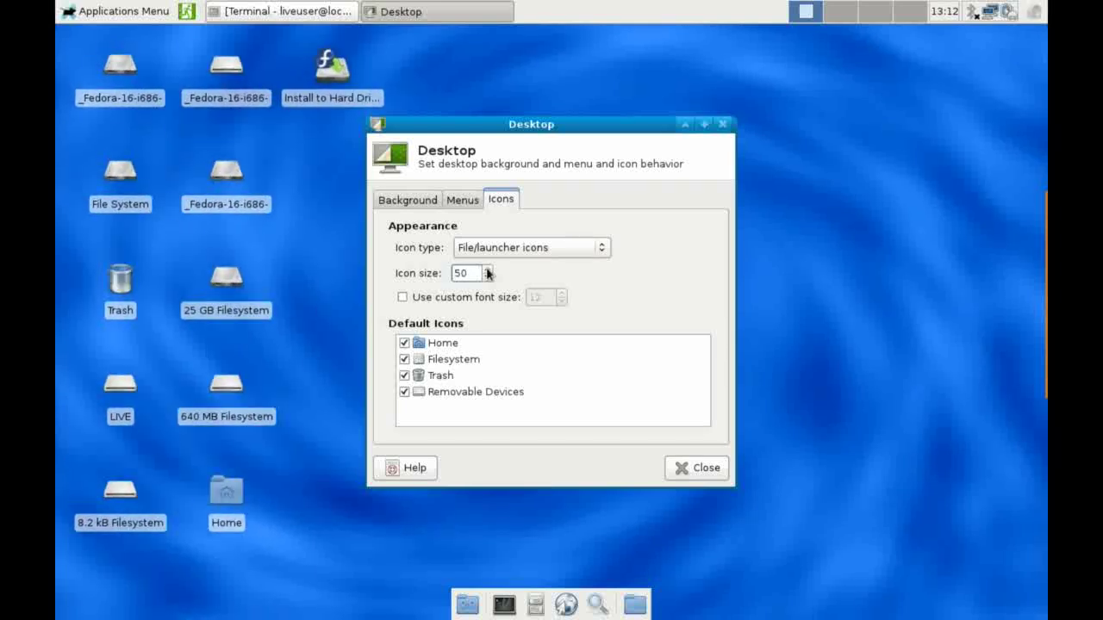
{"action": "left_click", "coordinate": [487, 271]}
{"action": "left_click", "coordinate": [487, 270]}
- Enable a custom font size for the desktop icons and set it to 25
{"action": "left_click", "coordinate": [402, 297]}
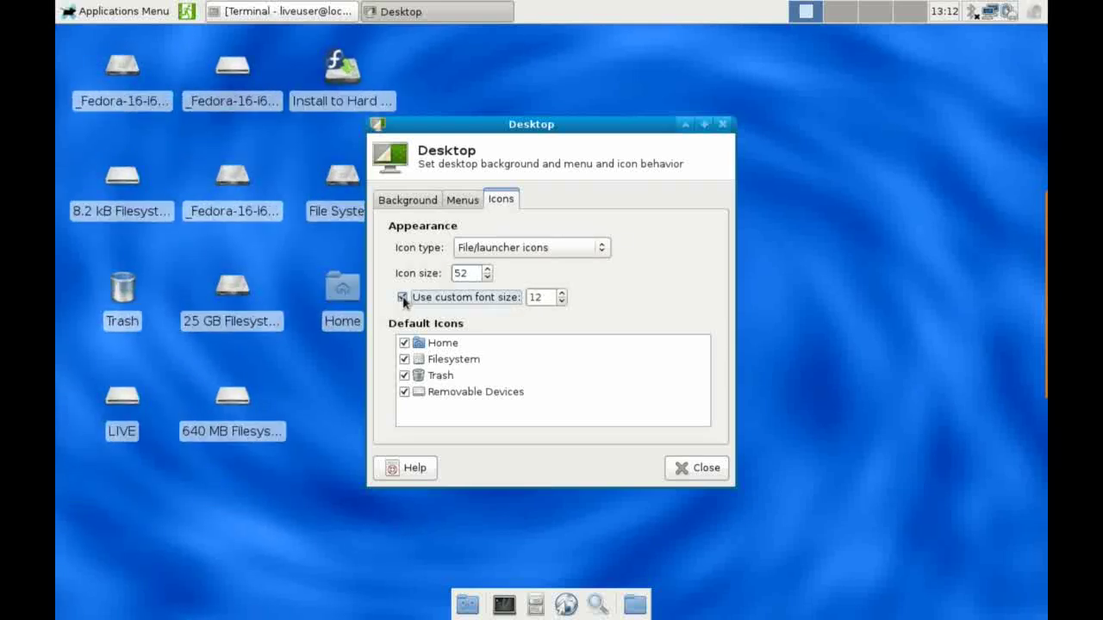
{"action": "left_click", "coordinate": [561, 294]}
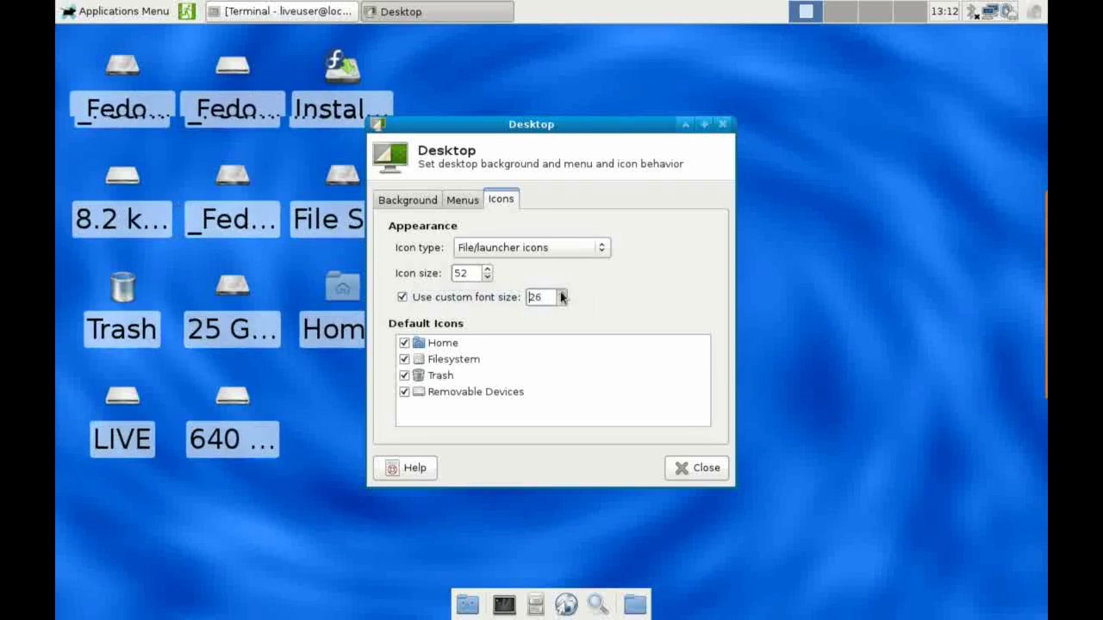
{"action": "left_click", "coordinate": [561, 301]}
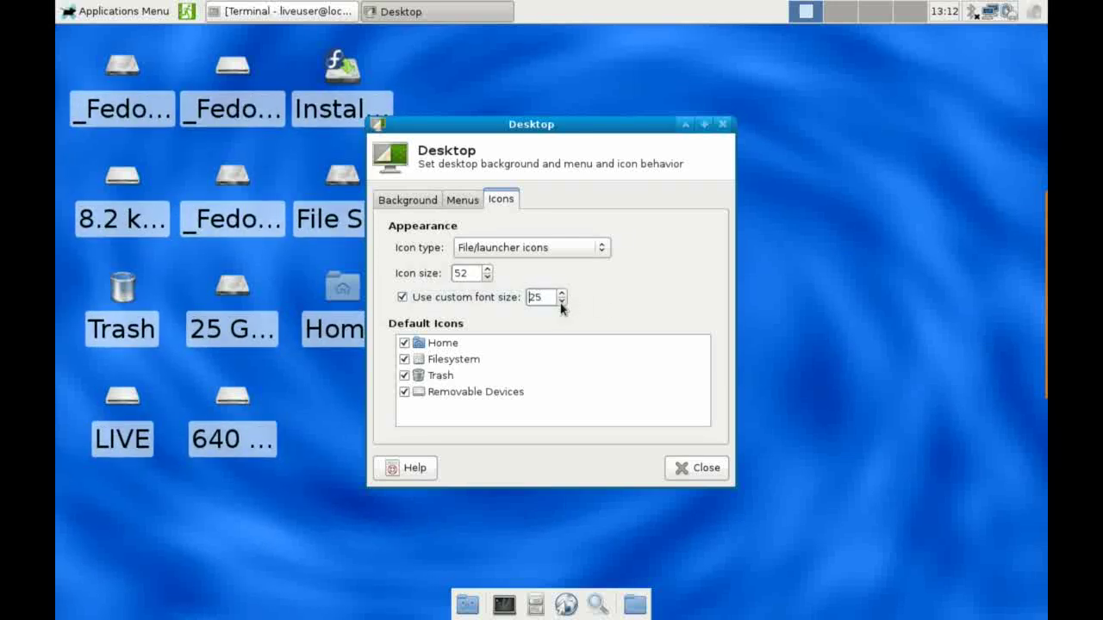
- Reduce the custom font size of the desktop icons to 19
{"action": "left_click", "coordinate": [561, 303]}
{"action": "left_click", "coordinate": [560, 303]}
{"action": "left_click", "coordinate": [560, 303]}
{"action": "left_click", "coordinate": [561, 303]}
{"action": "left_click", "coordinate": [561, 303]}
{"action": "left_click", "coordinate": [561, 303]}
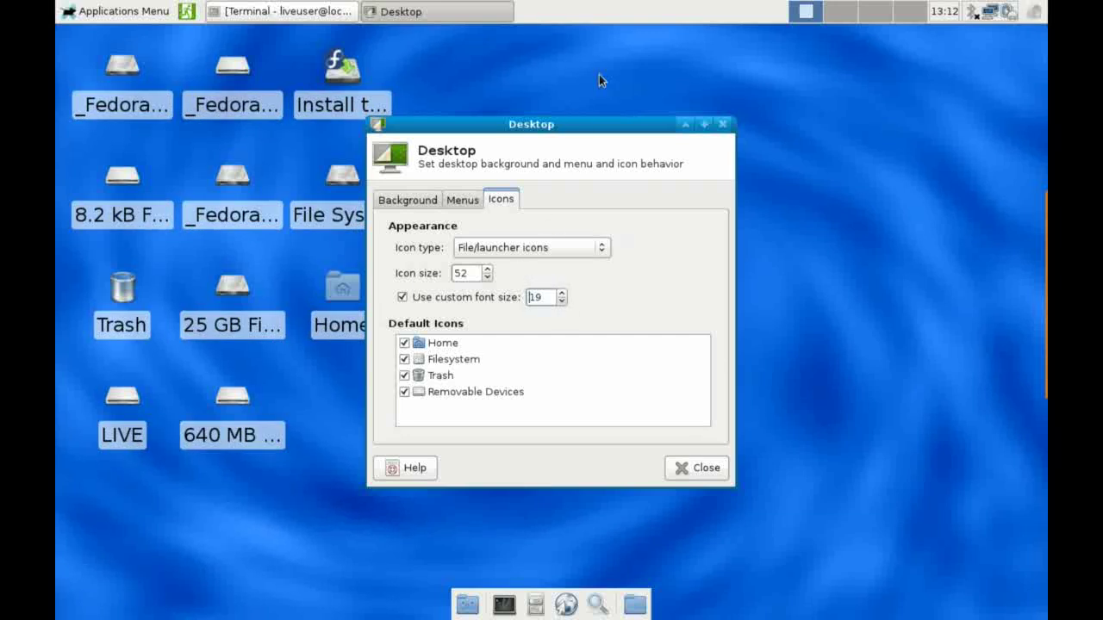
- Move the Desktop settings window away from the desktop icons and increase the icon size to 105
{"action": "left_click_drag", "start_coordinate": [613, 125], "coordinate": [873, 67]}
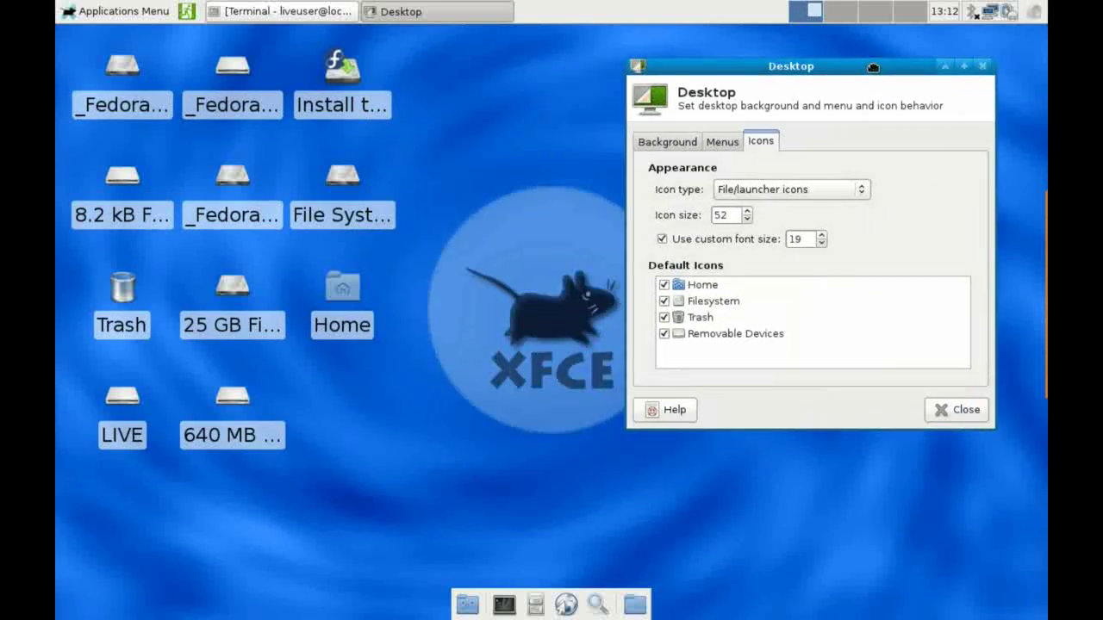
{"action": "left_click", "coordinate": [747, 212]}
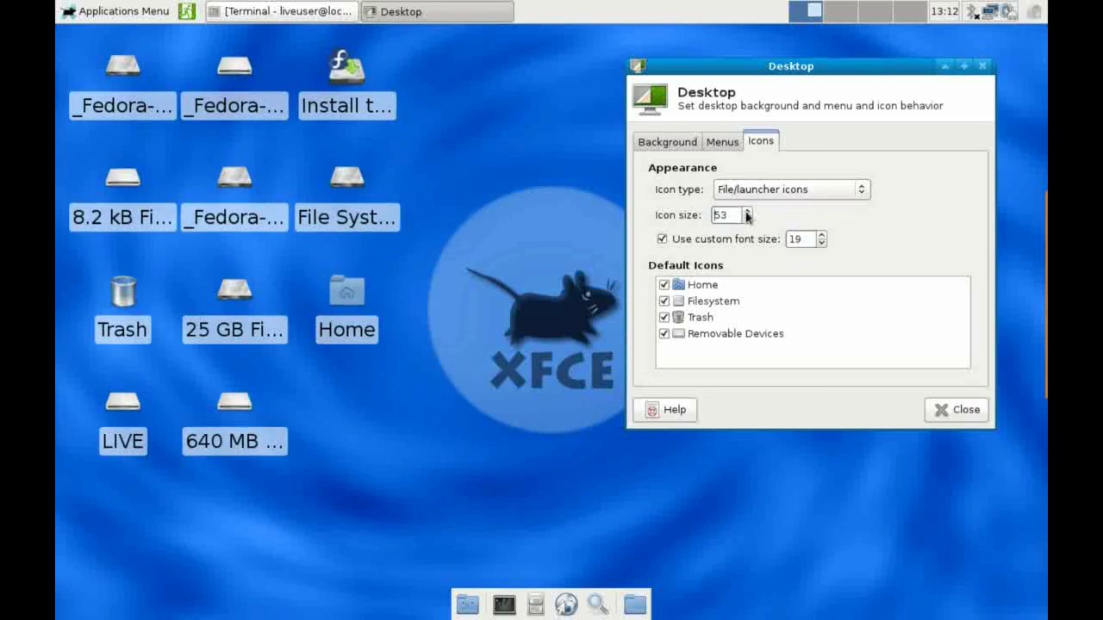
{"action": "left_click", "coordinate": [746, 211]}
{"action": "left_click", "coordinate": [747, 212]}
{"action": "left_click", "coordinate": [747, 212]}
{"action": "left_click", "coordinate": [747, 212]}
{"action": "left_click", "coordinate": [747, 212]}
{"action": "left_click", "coordinate": [747, 212]}
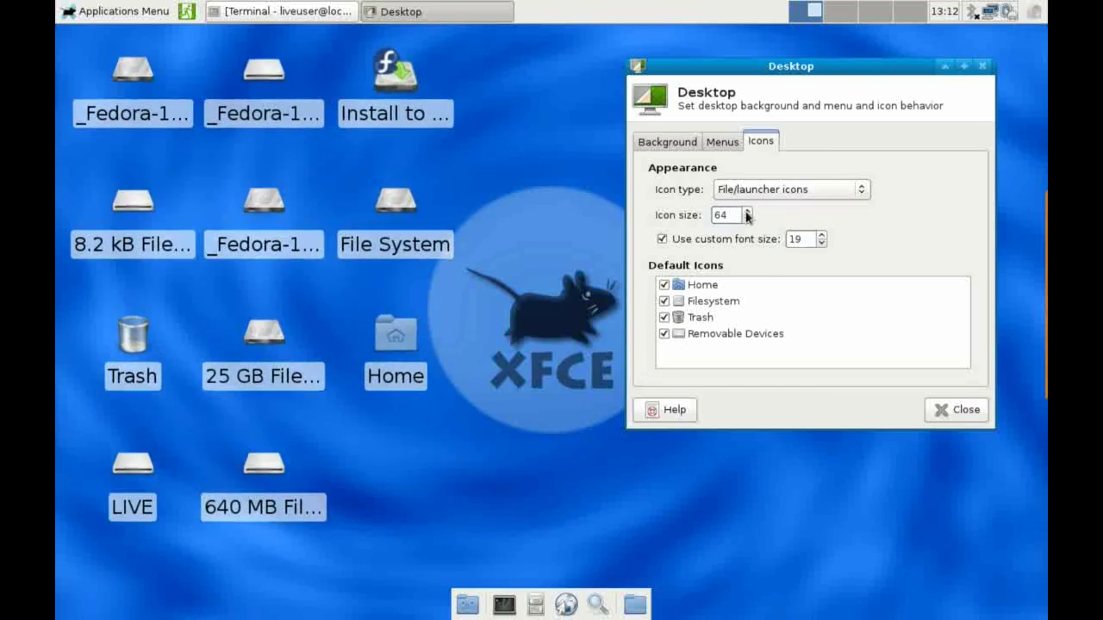
{"action": "left_click", "coordinate": [747, 212]}
{"action": "left_click", "coordinate": [747, 212]}
{"action": "left_click", "coordinate": [747, 212]}
{"action": "left_click", "coordinate": [747, 212]}
{"action": "left_click", "coordinate": [747, 212]}
{"action": "left_click", "coordinate": [747, 212]}
{"action": "left_click", "coordinate": [747, 212]}
{"action": "left_click", "coordinate": [747, 212]}
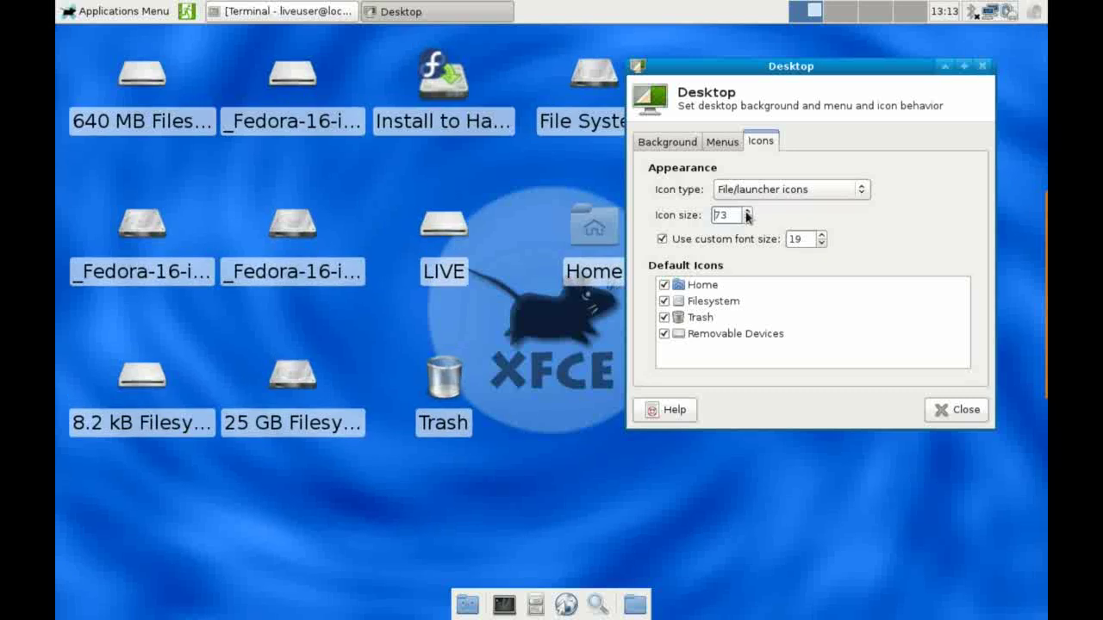
{"action": "left_click", "coordinate": [747, 212]}
{"action": "left_click", "coordinate": [747, 211]}
{"action": "left_click", "coordinate": [747, 212]}
{"action": "left_click", "coordinate": [747, 212]}
{"action": "left_click", "coordinate": [747, 212]}
{"action": "left_click", "coordinate": [747, 212]}
{"action": "left_click", "coordinate": [746, 212]}
{"action": "left_click", "coordinate": [747, 212]}
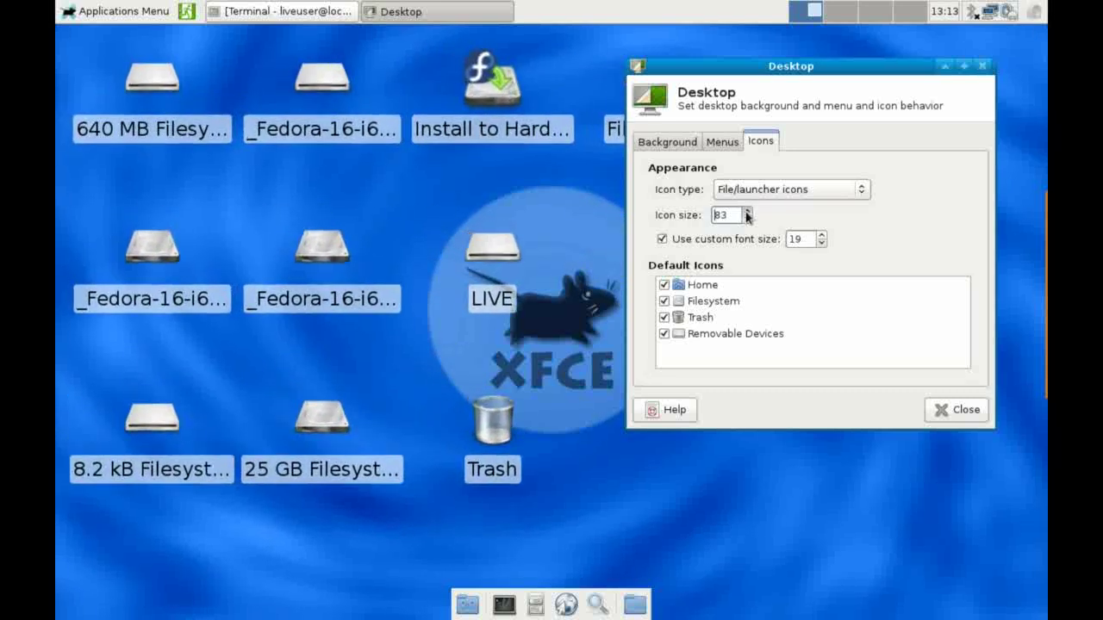
{"action": "left_click", "coordinate": [747, 212]}
{"action": "left_click", "coordinate": [747, 212]}
{"action": "left_click", "coordinate": [746, 212]}
{"action": "left_click", "coordinate": [747, 212]}
{"action": "left_click", "coordinate": [747, 212]}
{"action": "left_click", "coordinate": [747, 212]}
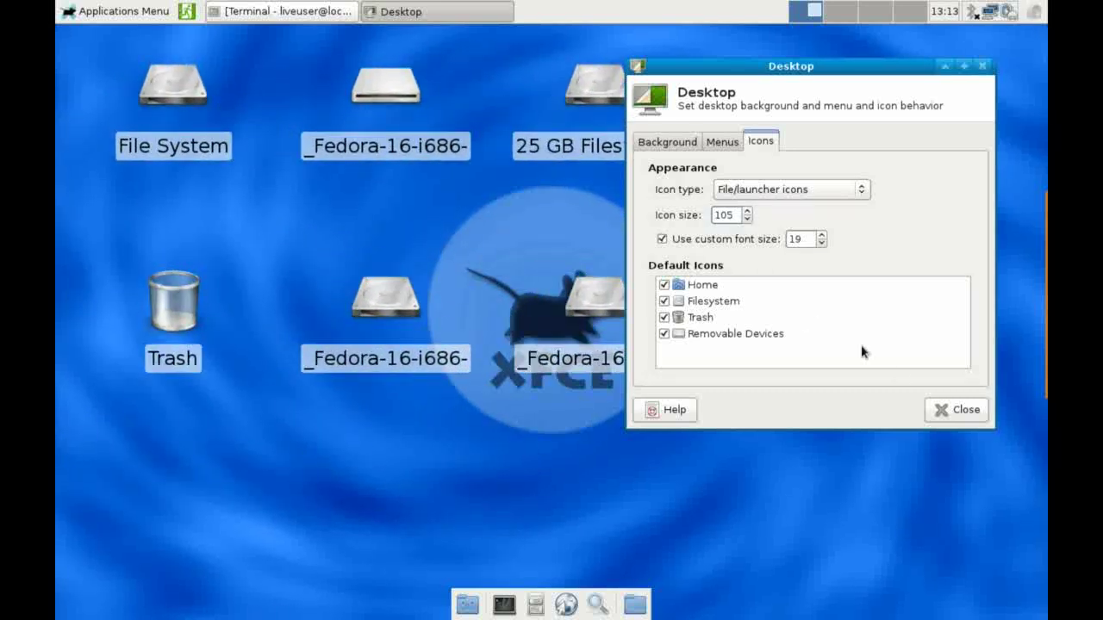
- Close the Desktop settings after a look at the background options, and reveal the orange auto-hiding panel
{"action": "left_click", "coordinate": [720, 142]}
{"action": "left_click", "coordinate": [678, 143]}
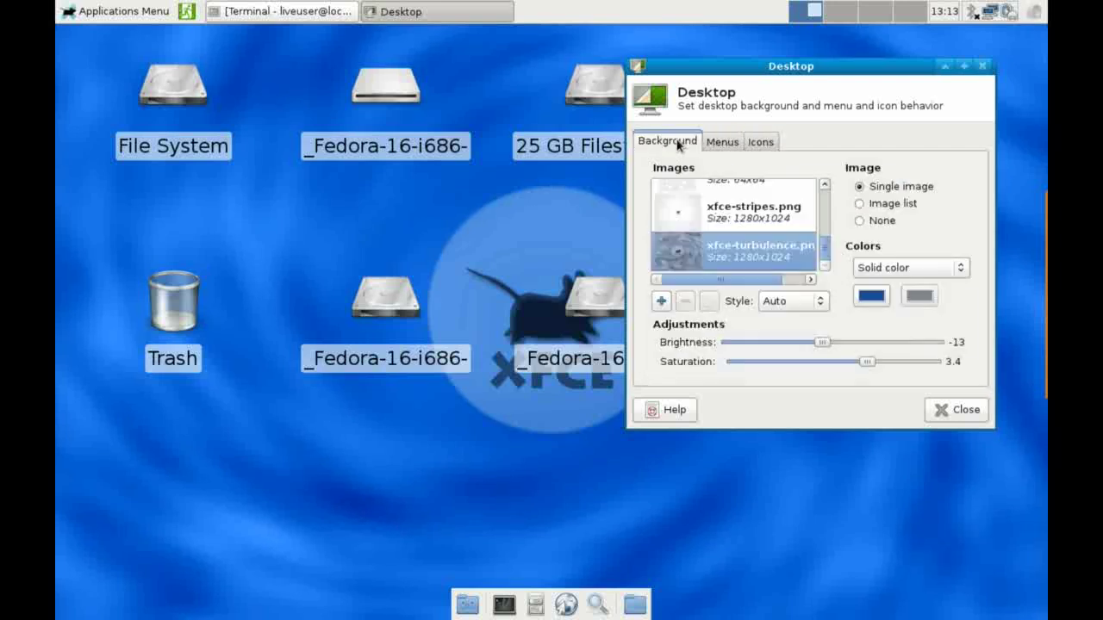
{"action": "left_click", "coordinate": [958, 410]}
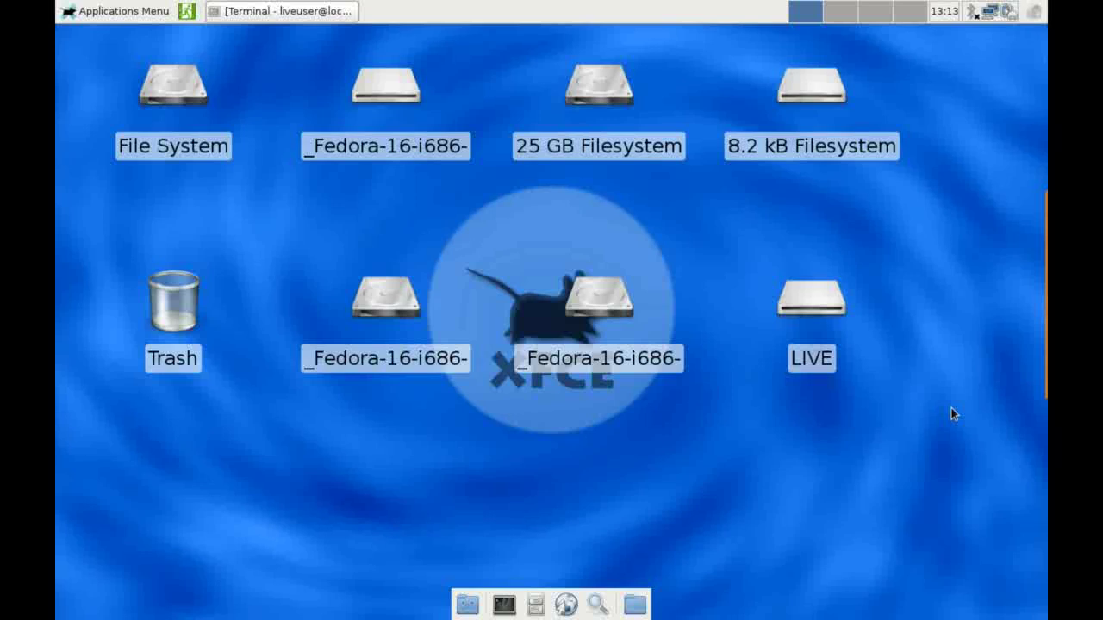
{"action": "mouse_move", "coordinate": [1034, 258]}
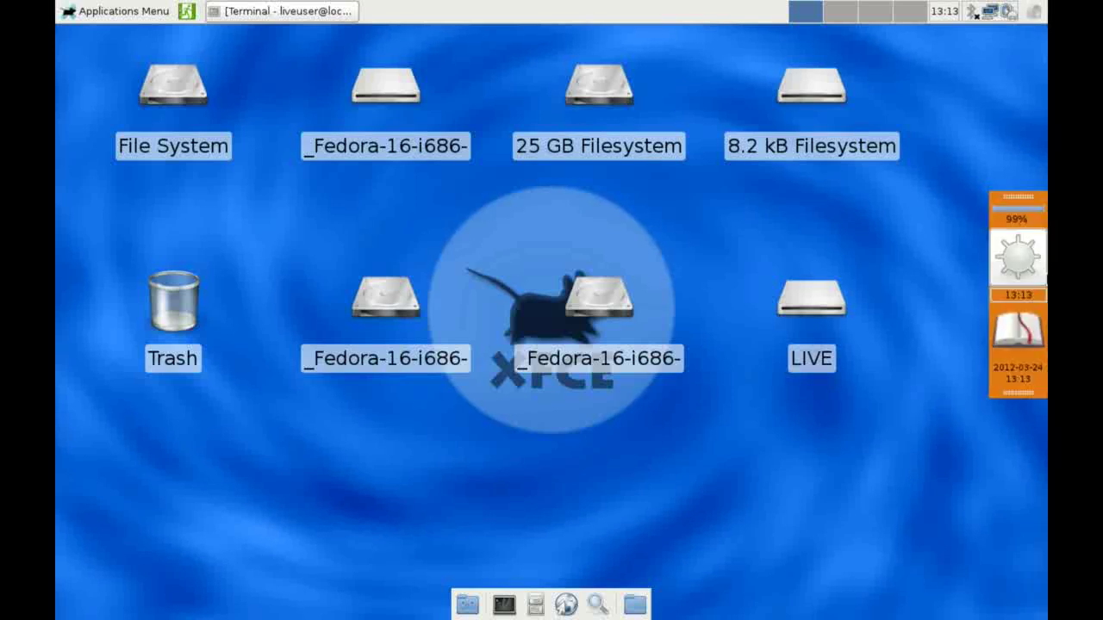